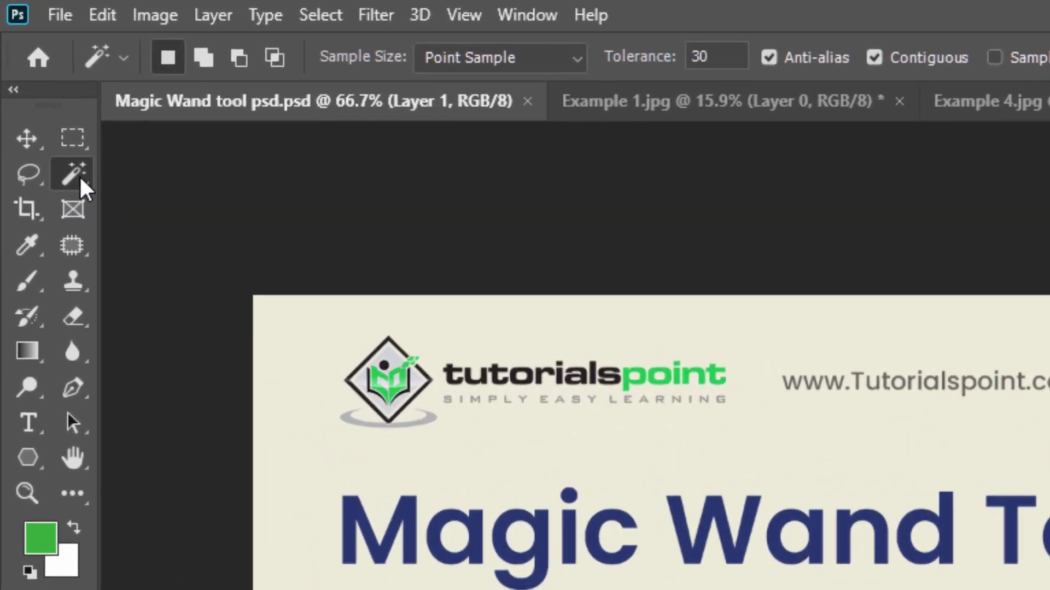
Look at the tools grouped with the Magic Wand Tool and switch to the Object Selection Tool
{"action": "right_click", "coordinate": [74, 172]}
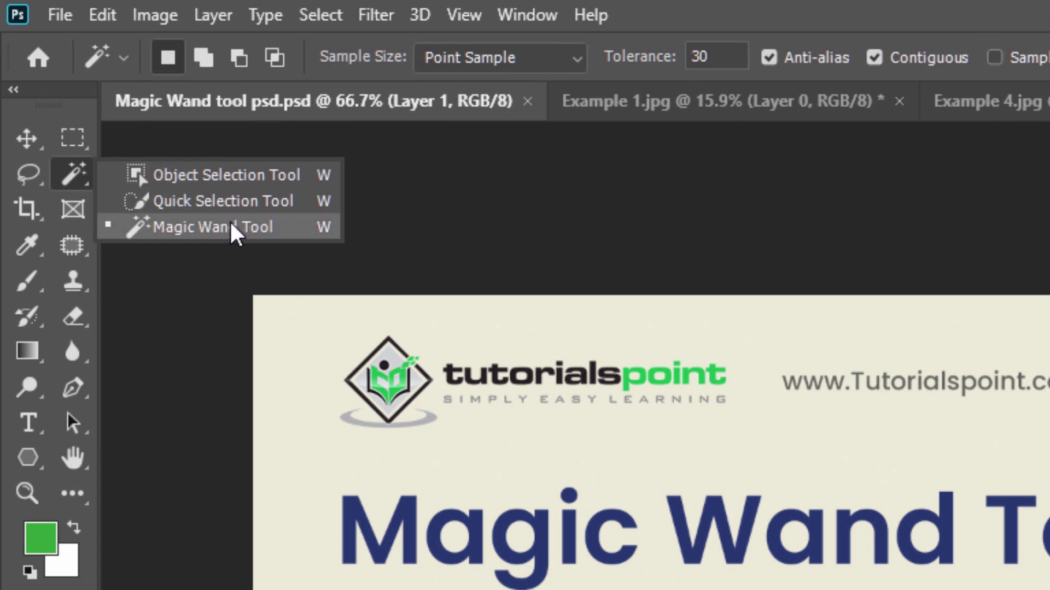
{"action": "left_click", "coordinate": [70, 171]}
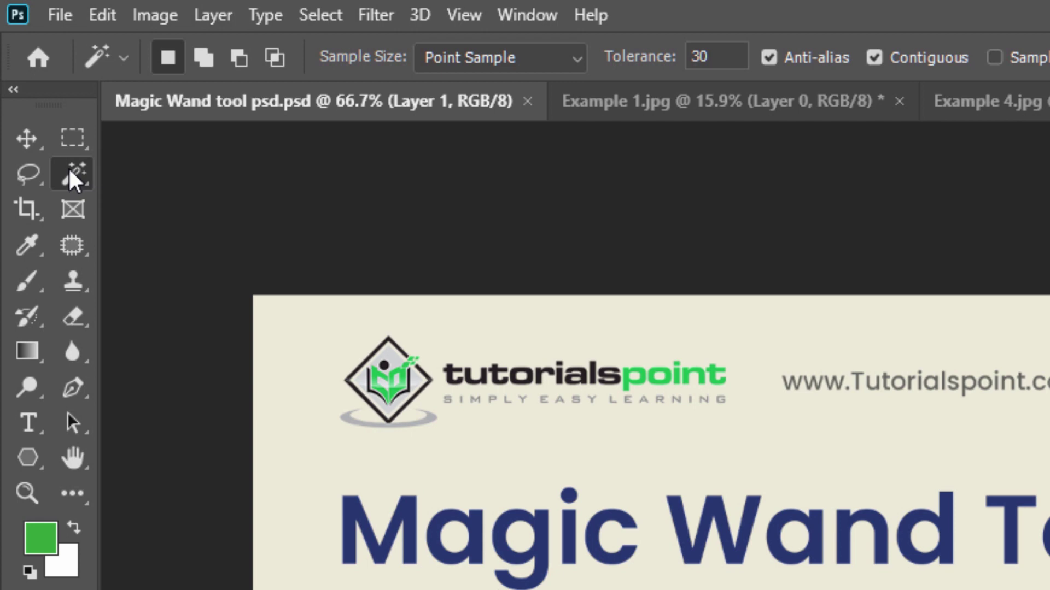
{"action": "right_click", "coordinate": [70, 170]}
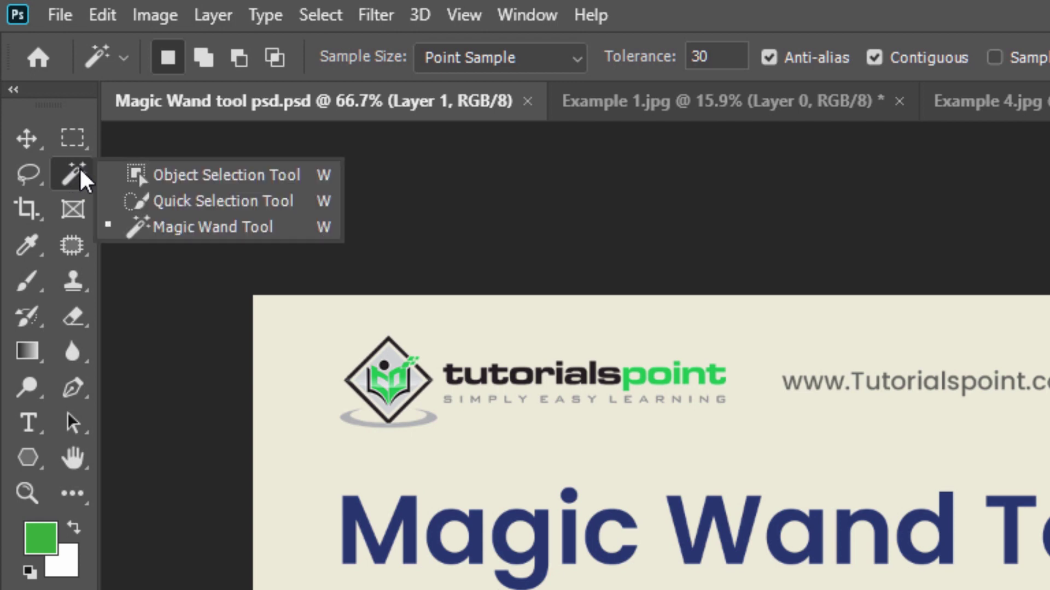
{"action": "left_click", "coordinate": [71, 166]}
{"action": "right_click", "coordinate": [68, 166]}
{"action": "left_click", "coordinate": [198, 176]}
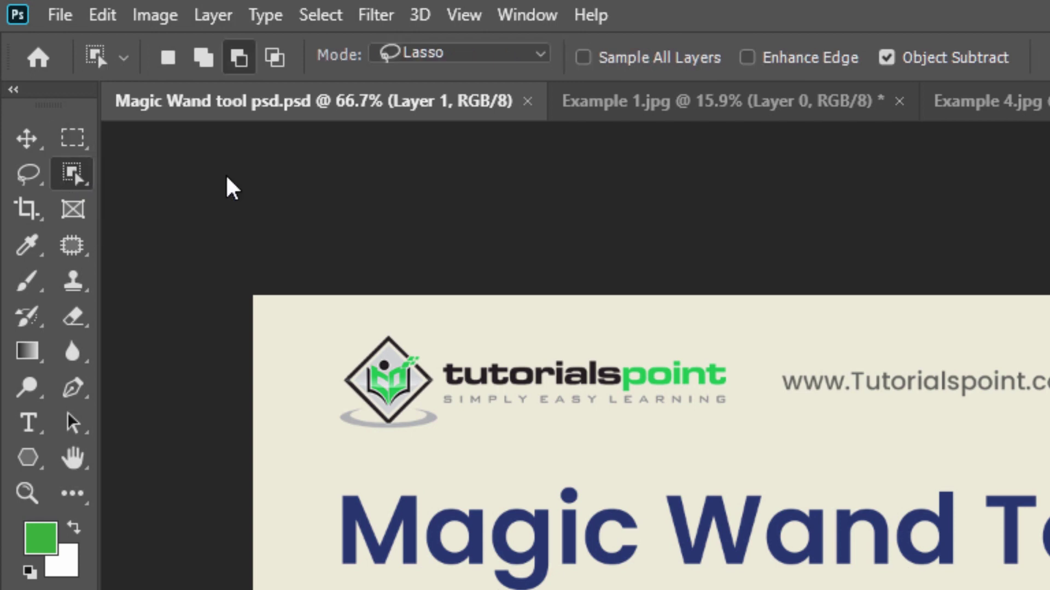
{"action": "right_click", "coordinate": [82, 175]}
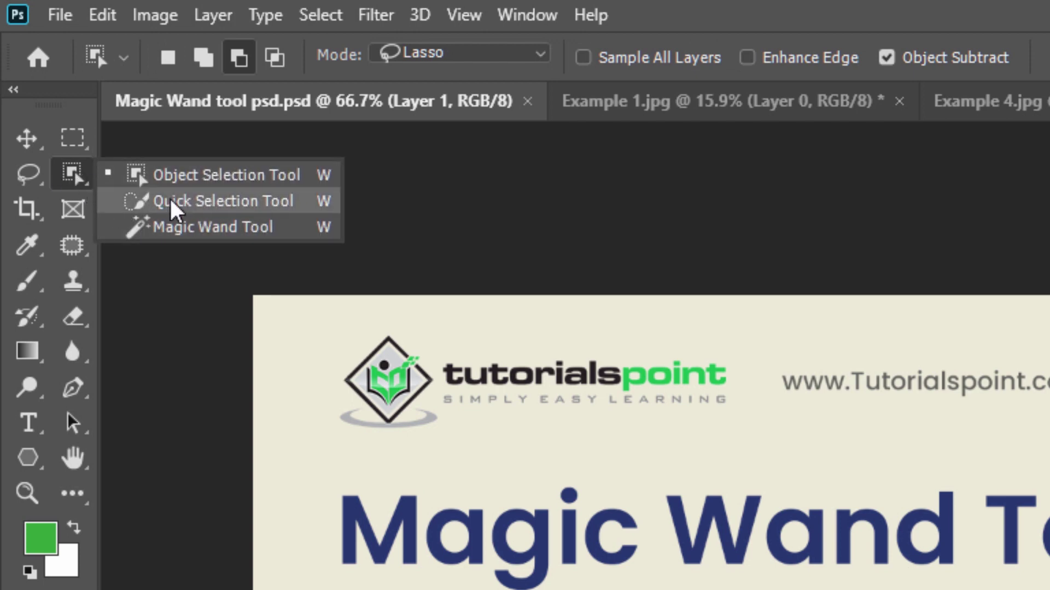
{"action": "left_click", "coordinate": [75, 178]}
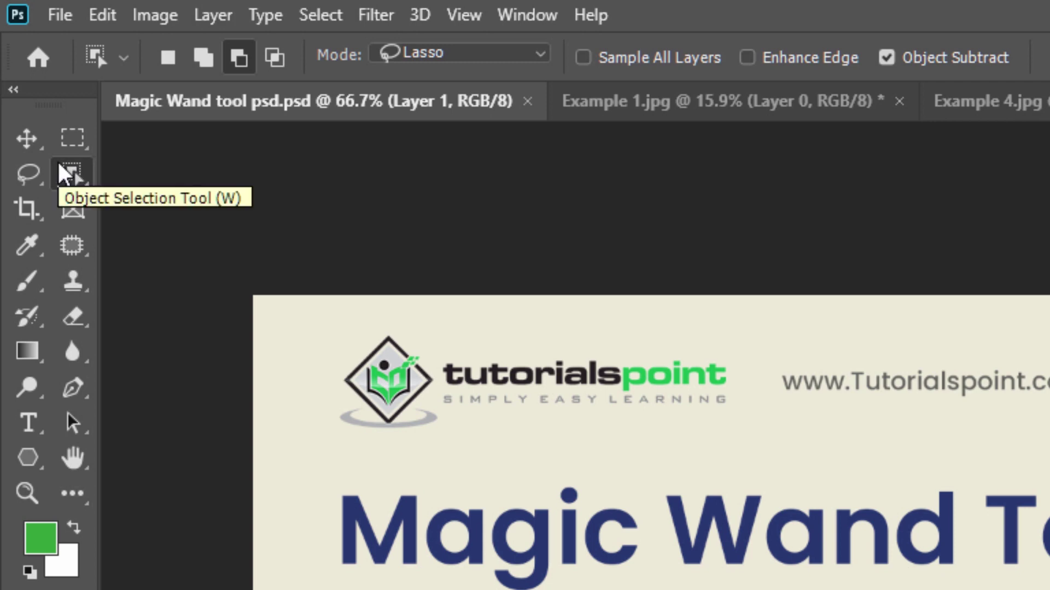
Cycle repeatedly through the Object Selection, Quick Selection and Magic Wand tools, and finish with the Magic Wand Tool active
{"action": "key", "text": "shift+w"}
{"action": "key", "text": "shift+w"}
{"action": "key", "text": "shift+w"}
{"action": "key", "text": "shift+w"}
{"action": "key", "text": "shift+w"}
{"action": "key", "text": "shift+w"}
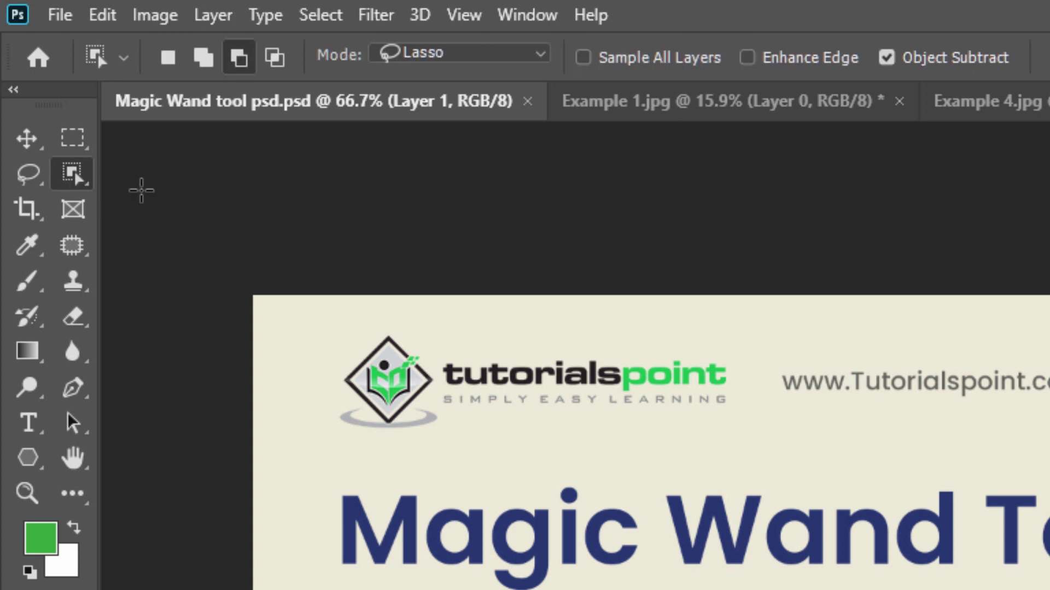
{"action": "key", "text": "shift+w"}
{"action": "key", "text": "shift+w"}
{"action": "key", "text": "shift+w"}
{"action": "key", "text": "shift+w"}
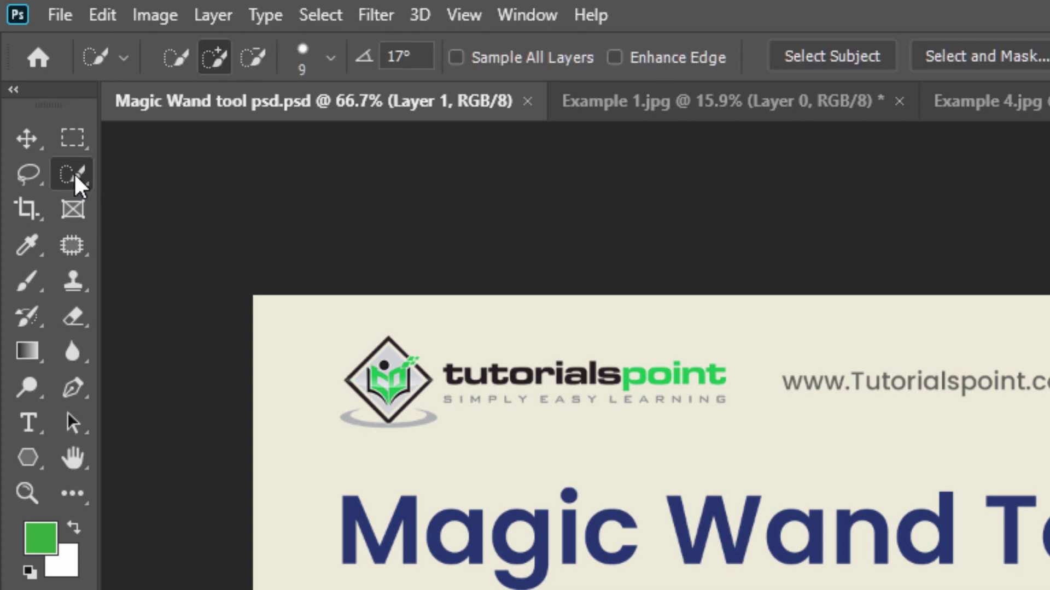
{"action": "key", "text": "shift+w"}
{"action": "key", "text": "shift+w"}
{"action": "key", "text": "shift+w"}
{"action": "key", "text": "shift+w"}
{"action": "key", "text": "shift+w"}
{"action": "key", "text": "shift+w"}
{"action": "right_click", "coordinate": [74, 173]}
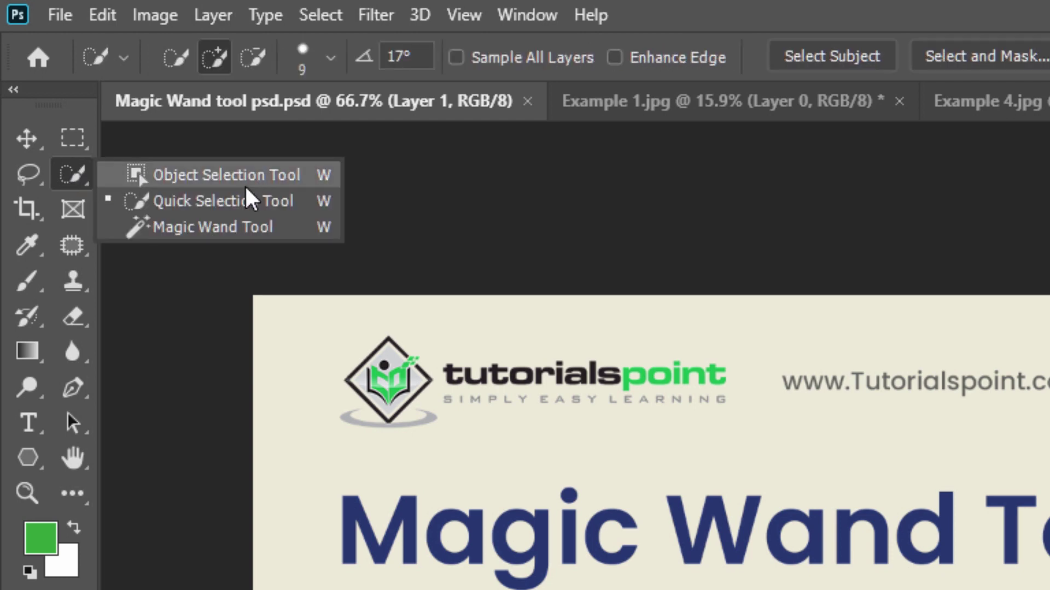
{"action": "left_click", "coordinate": [227, 228]}
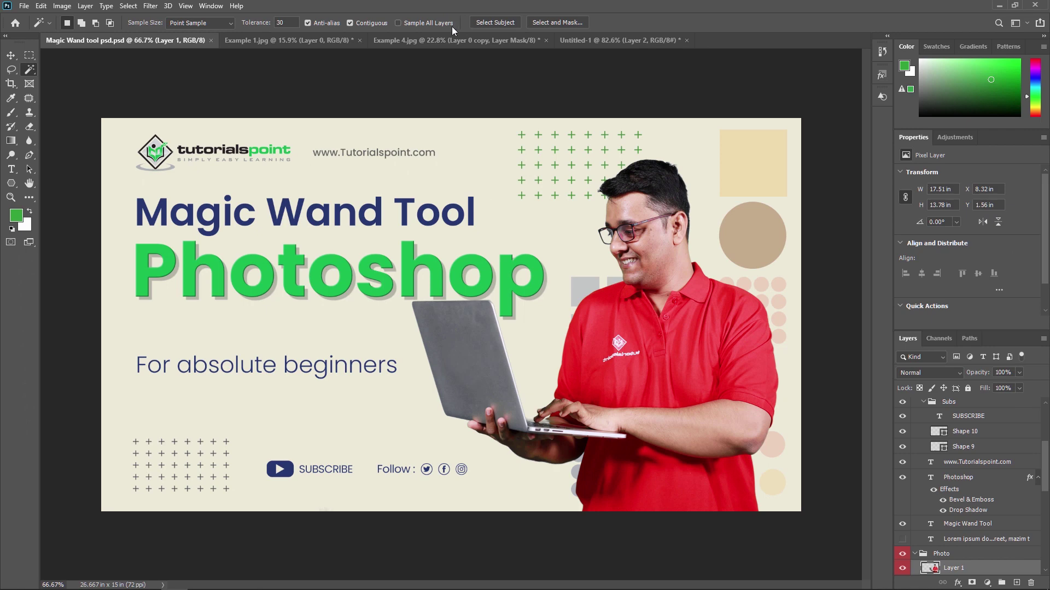
Look through the open documents Example 1.jpg, Example 4.jpg, Untitled-1 and Magic Wand tool psd.psd, ending on Example 4.jpg
{"action": "left_click", "coordinate": [311, 40]}
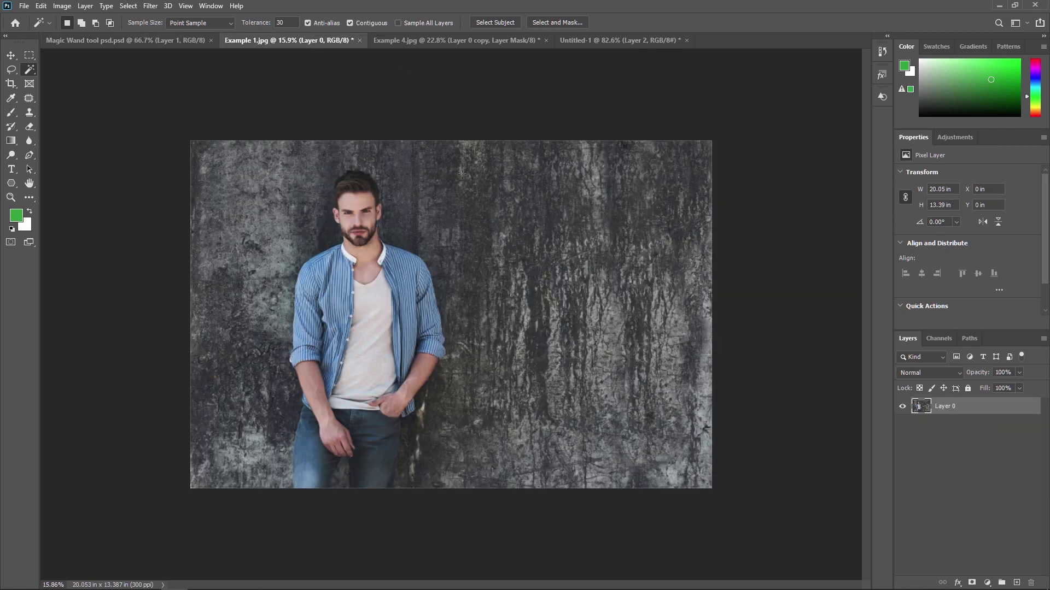
{"action": "left_click", "coordinate": [402, 40]}
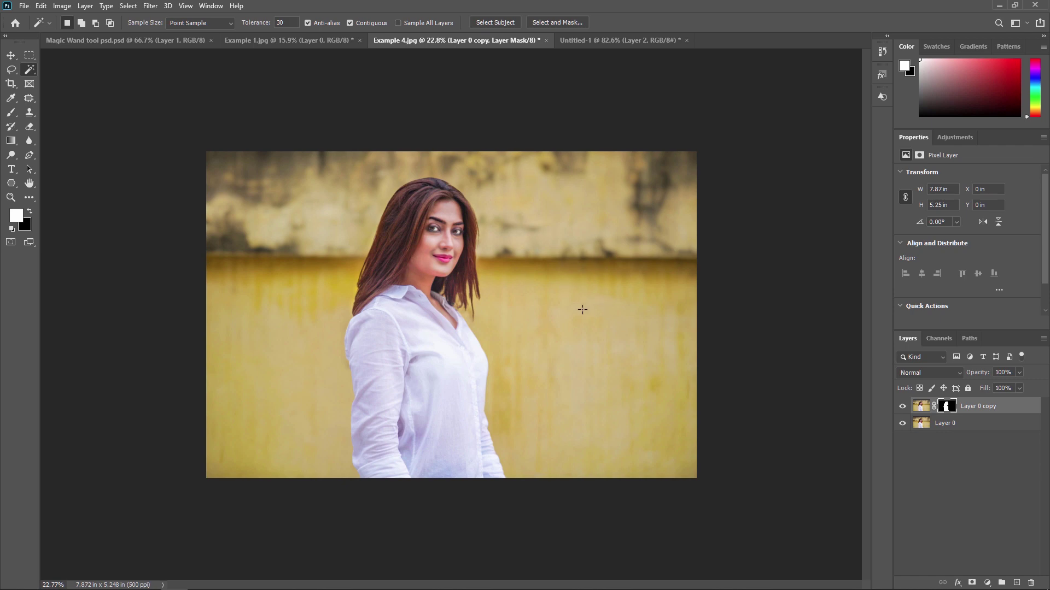
{"action": "left_click", "coordinate": [609, 41]}
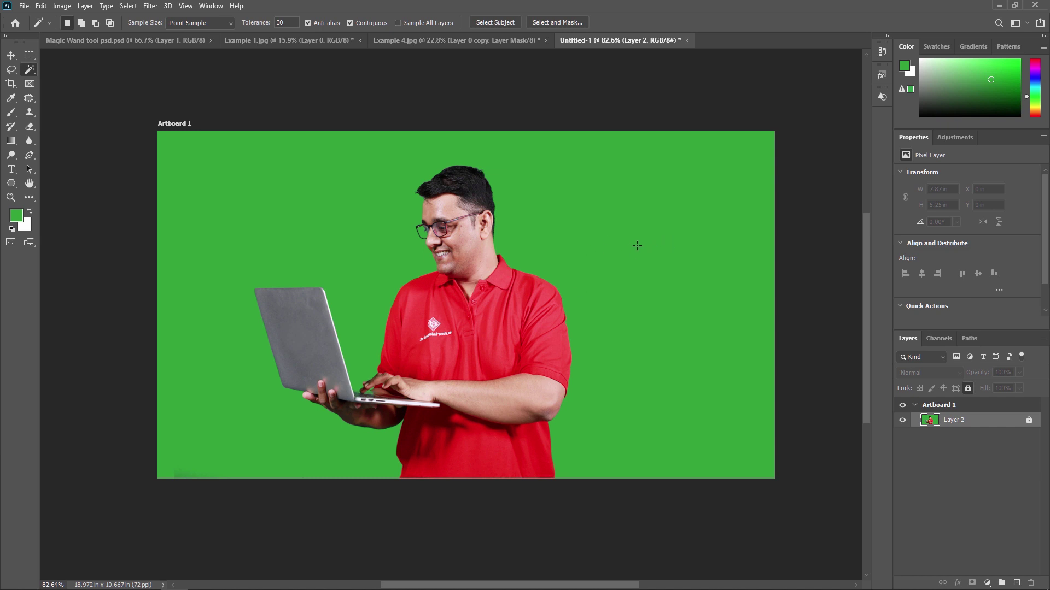
{"action": "left_click", "coordinate": [260, 42]}
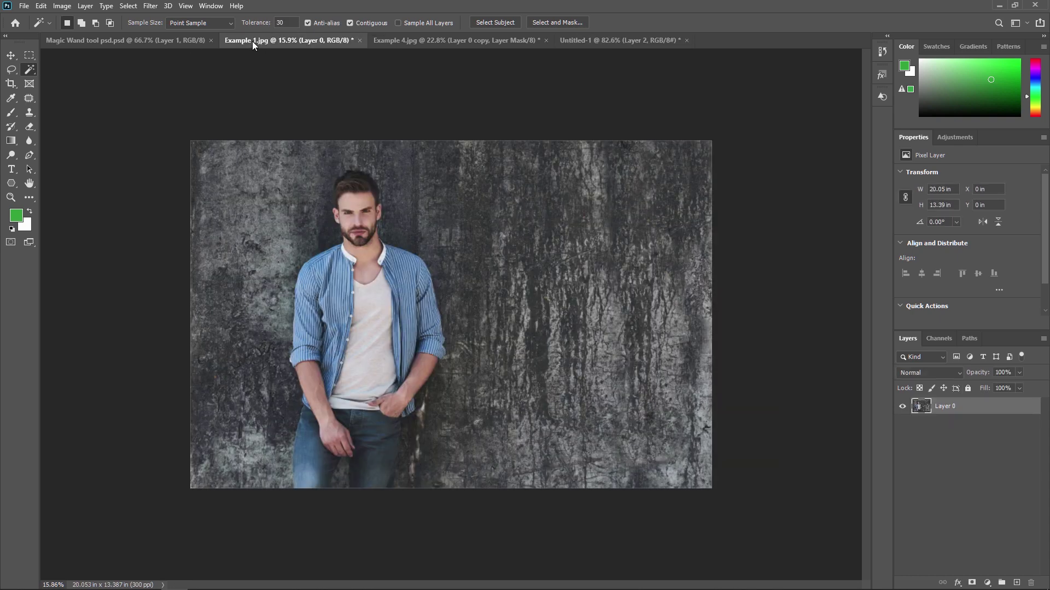
{"action": "left_click", "coordinate": [176, 38]}
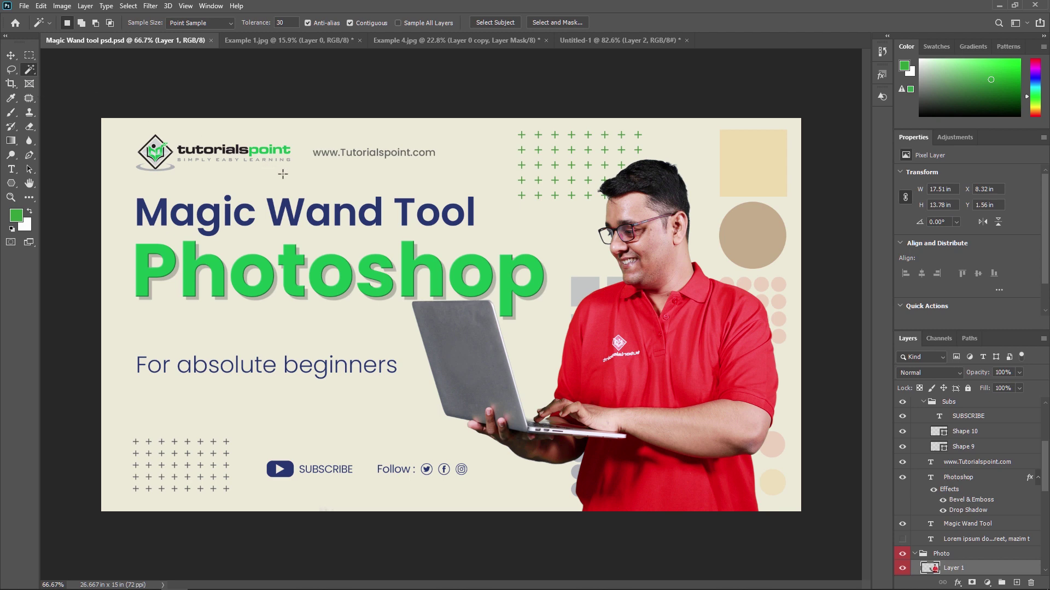
{"action": "left_click", "coordinate": [447, 40]}
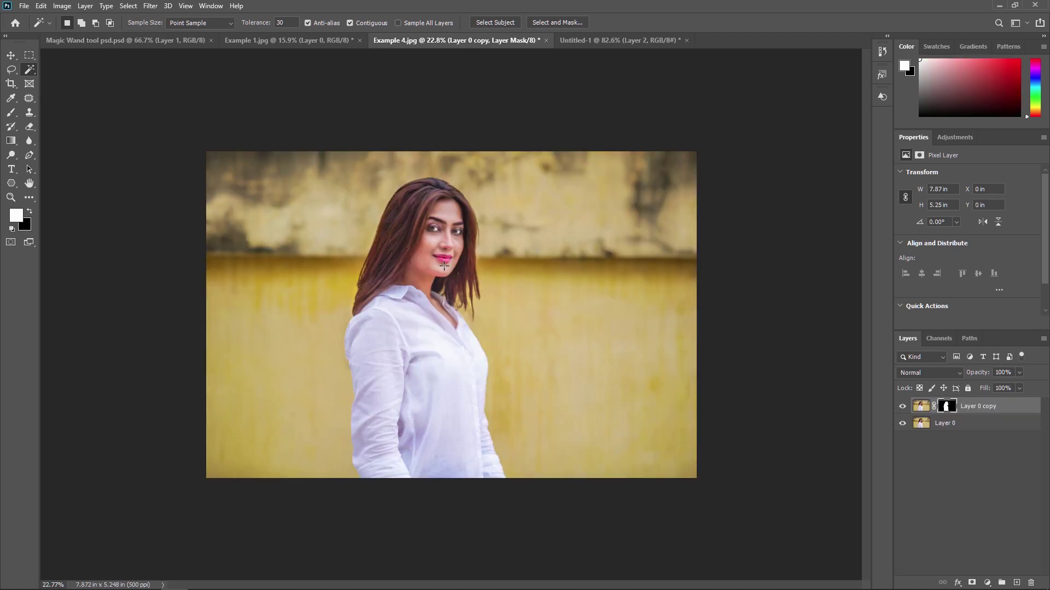
{"action": "scroll", "coordinate": [444, 294], "scroll_direction": "up", "scroll_amount": 1}
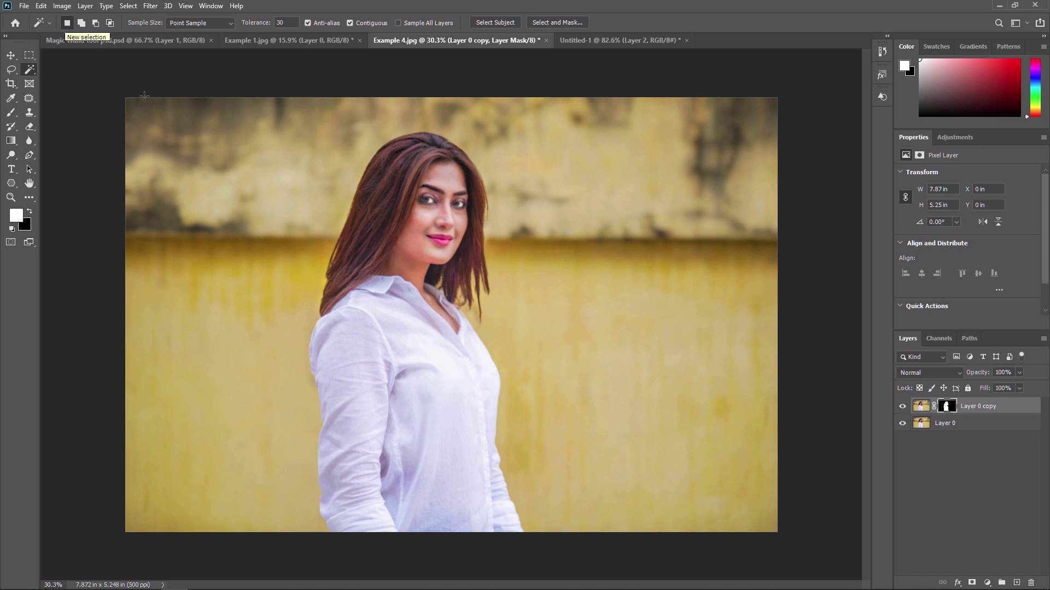
Select the lower yellow wall right of the woman with the Magic Wand and add the lower wall left of her
{"action": "left_click", "coordinate": [579, 302]}
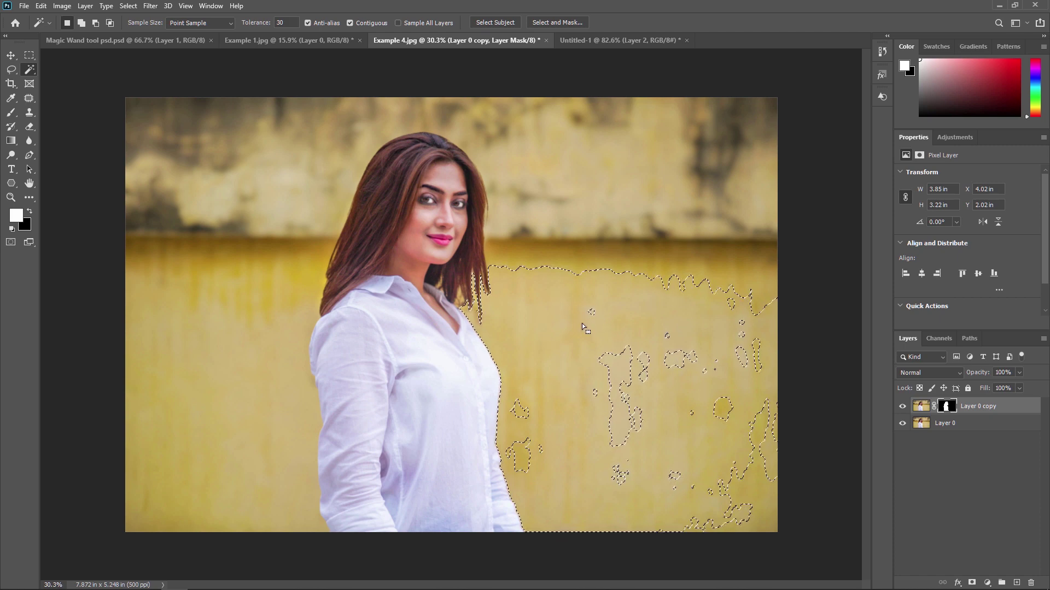
{"action": "left_click", "coordinate": [81, 24]}
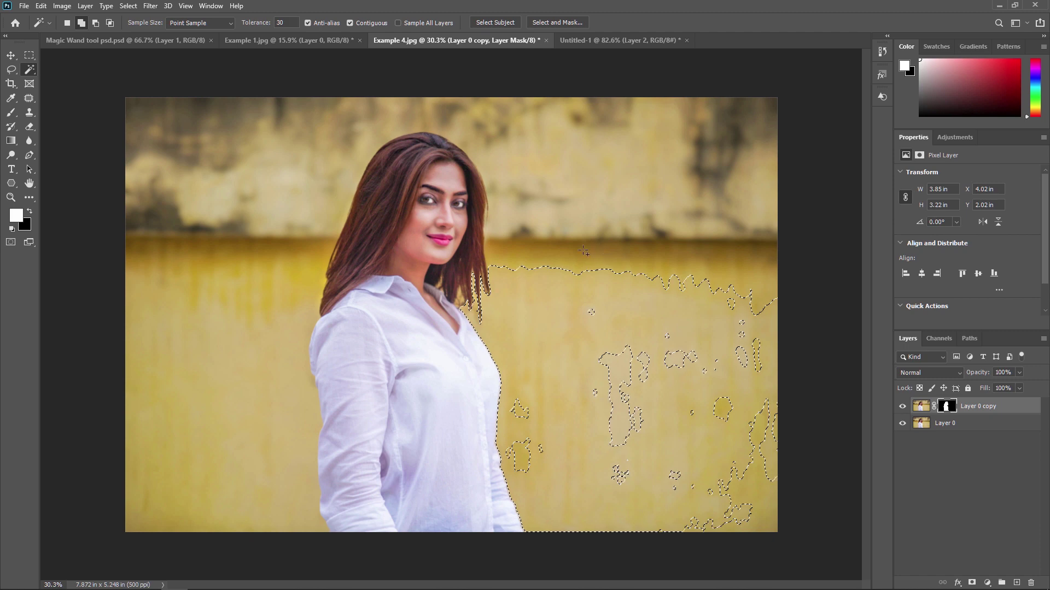
{"action": "left_click", "coordinate": [200, 351]}
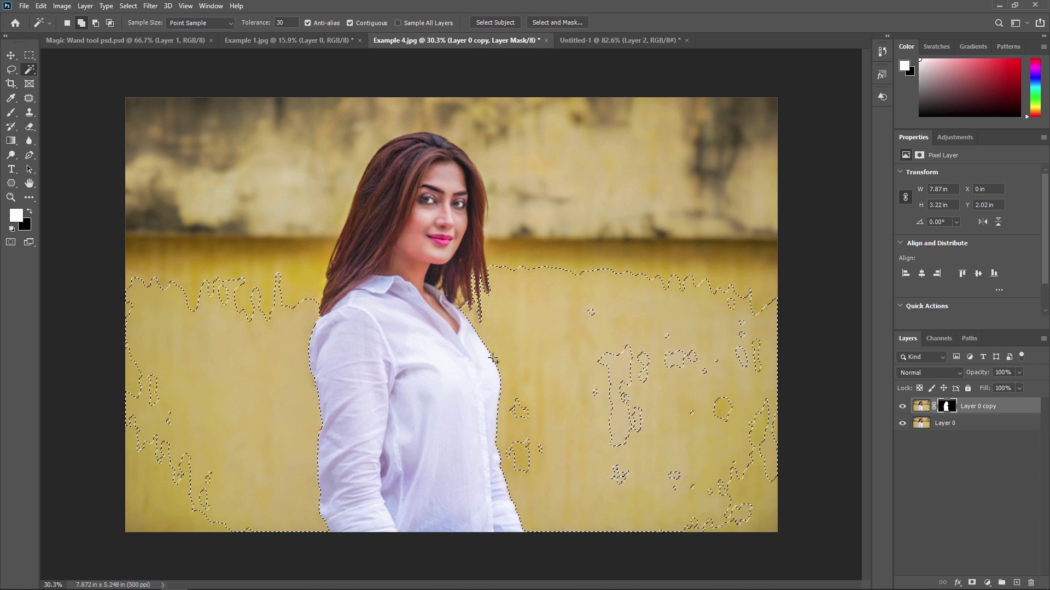
Make a new Magic Wand selection of the upper wall right of the woman and add the lower wall on both sides of her
{"action": "left_click", "coordinate": [68, 23]}
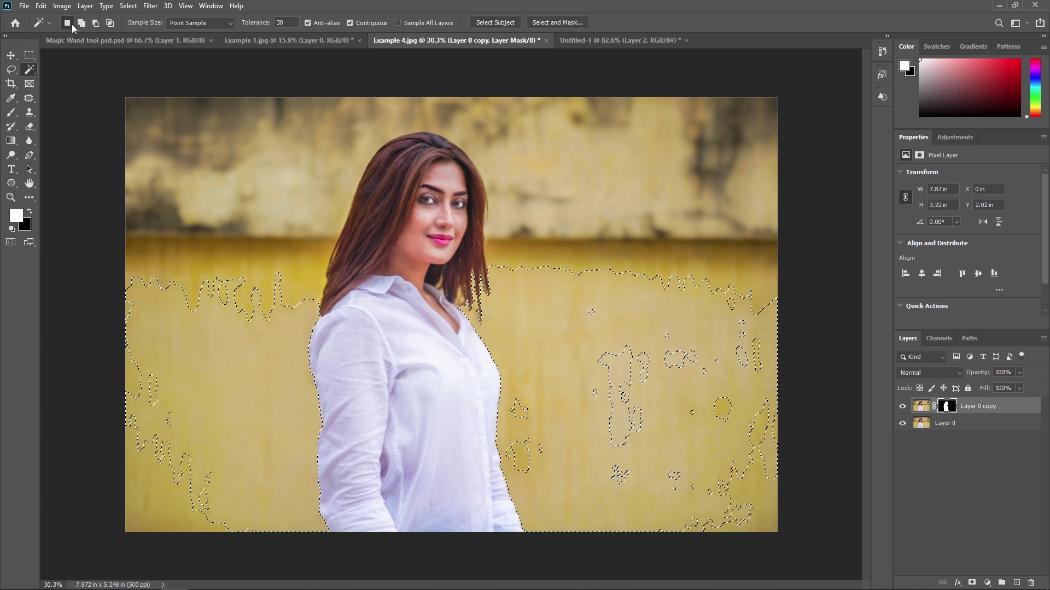
{"action": "left_click", "coordinate": [588, 219]}
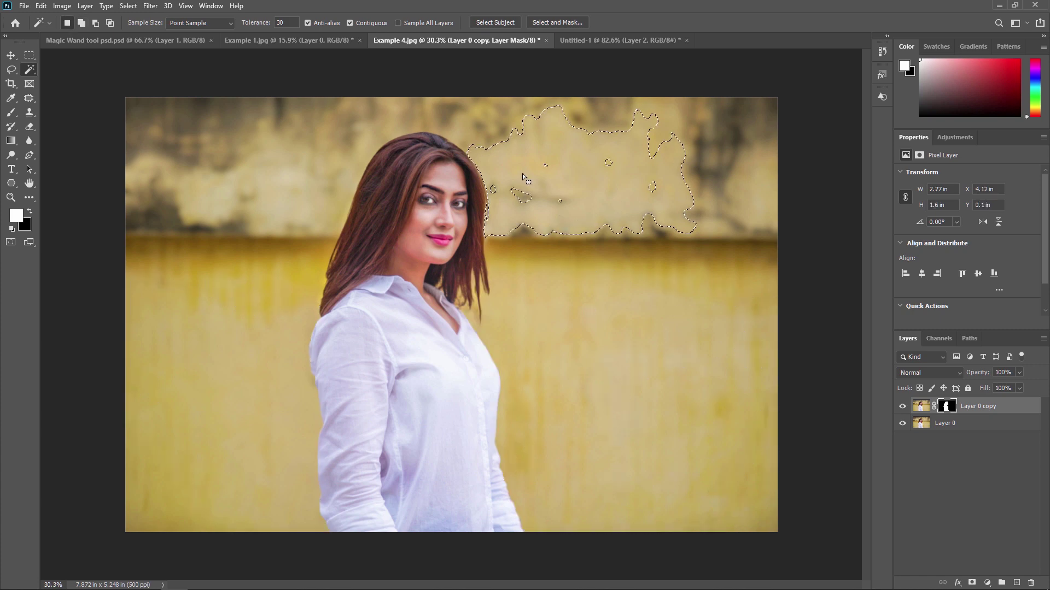
{"action": "left_click", "coordinate": [81, 23]}
{"action": "left_click", "coordinate": [210, 356]}
{"action": "left_click", "coordinate": [658, 347]}
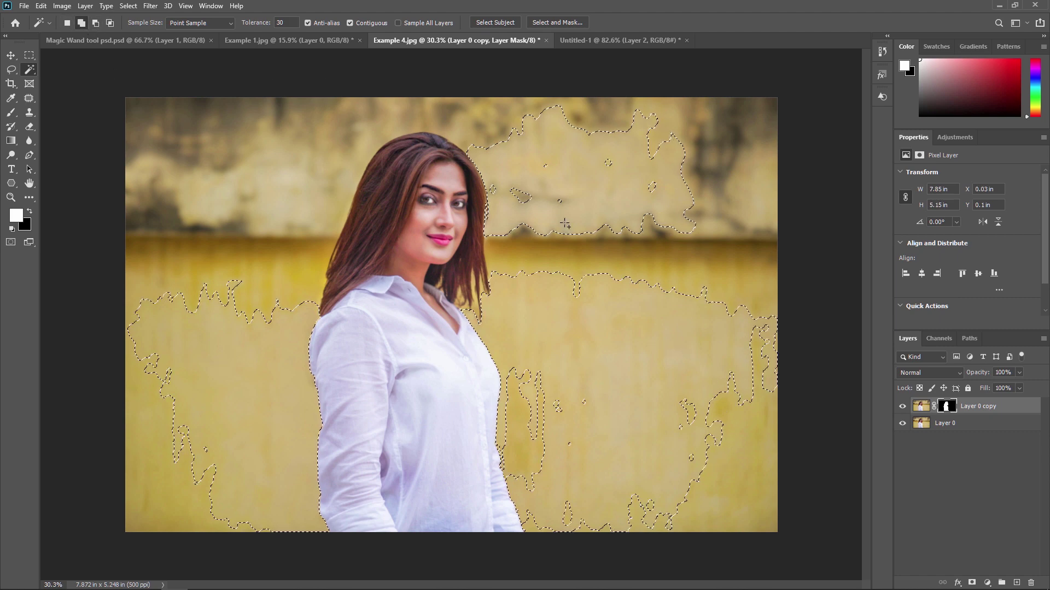
Subtract the lower wall left of the woman from the selection and intersect the remaining selection with the upper wall area
{"action": "left_click", "coordinate": [96, 25]}
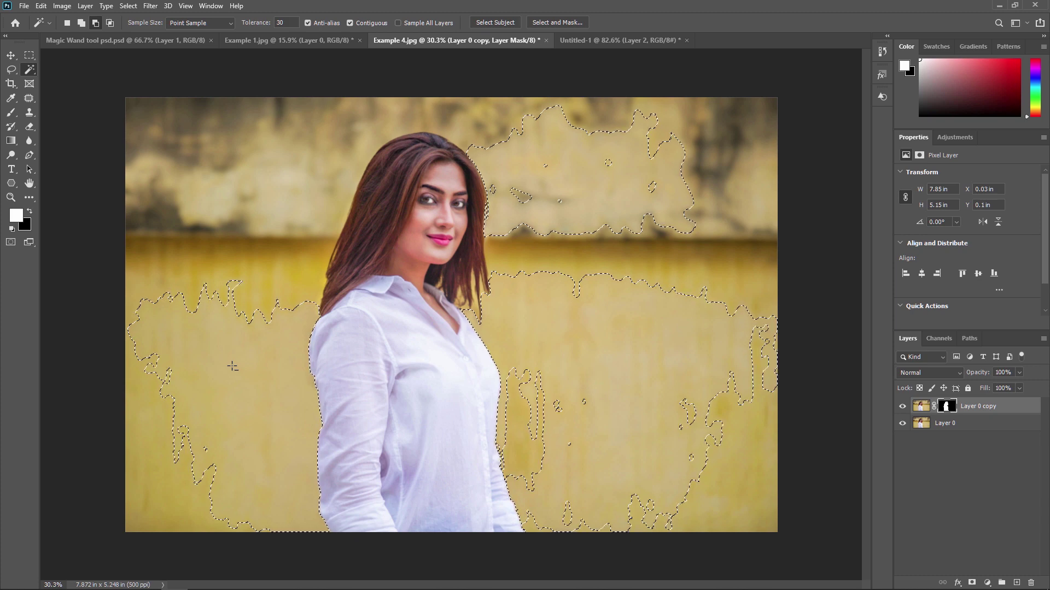
{"action": "left_click", "coordinate": [168, 344], "text": "alt"}
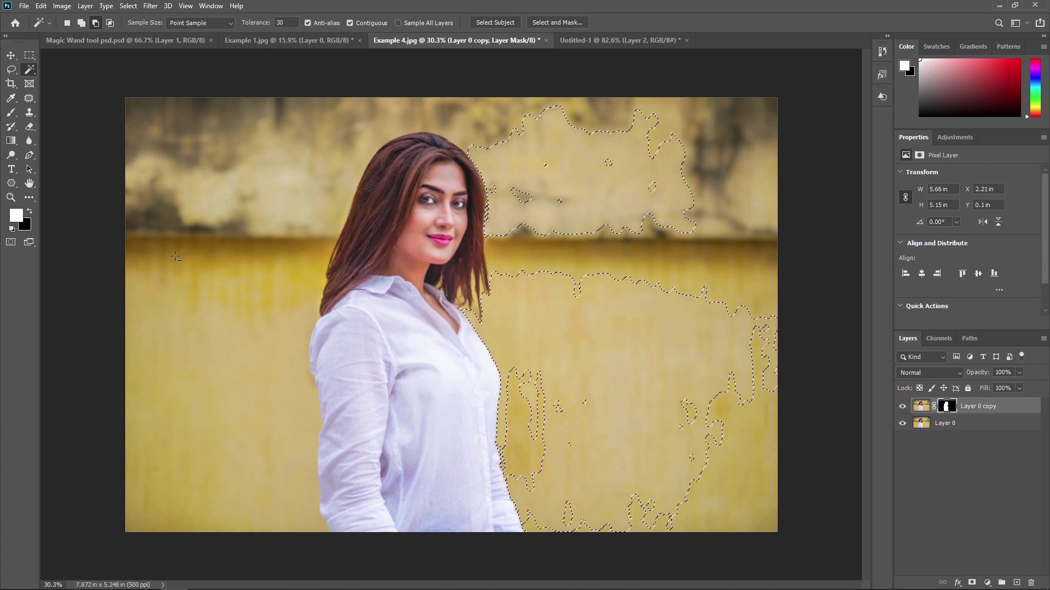
{"action": "left_click", "coordinate": [110, 22]}
{"action": "left_click", "coordinate": [710, 200]}
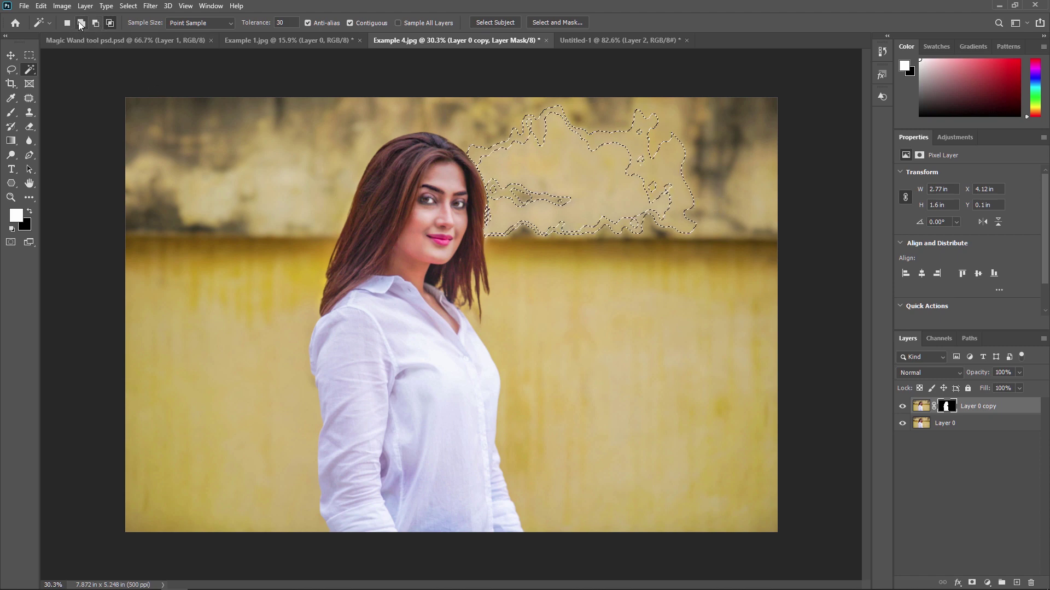
Check the Marquee and Lasso tools, return to the Magic Wand Tool and clear the selection
{"action": "left_click", "coordinate": [28, 59]}
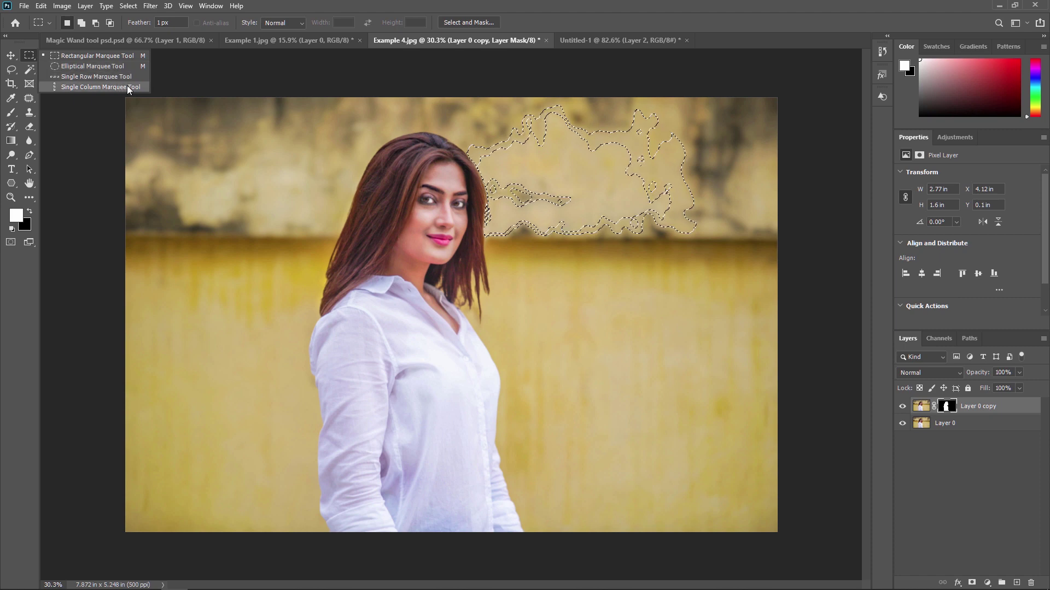
{"action": "left_click", "coordinate": [12, 69]}
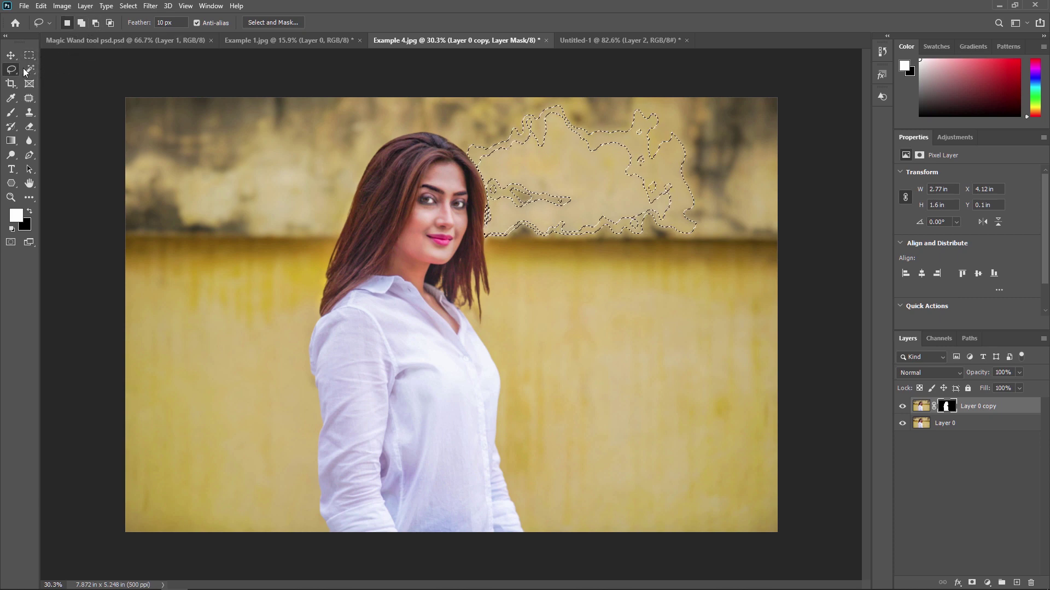
{"action": "left_click", "coordinate": [25, 69]}
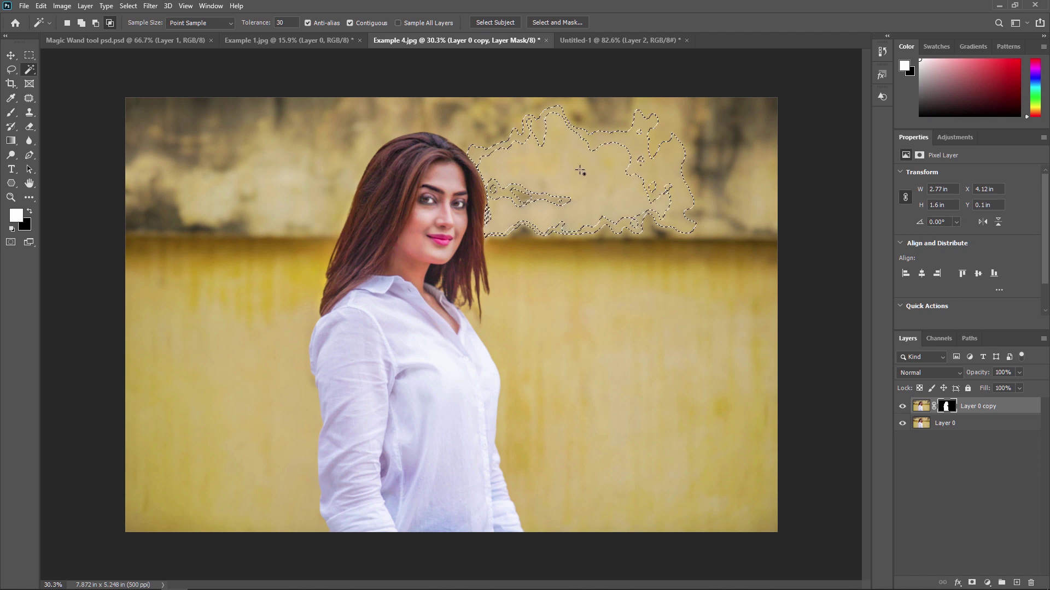
{"action": "key", "text": "ctrl+d"}
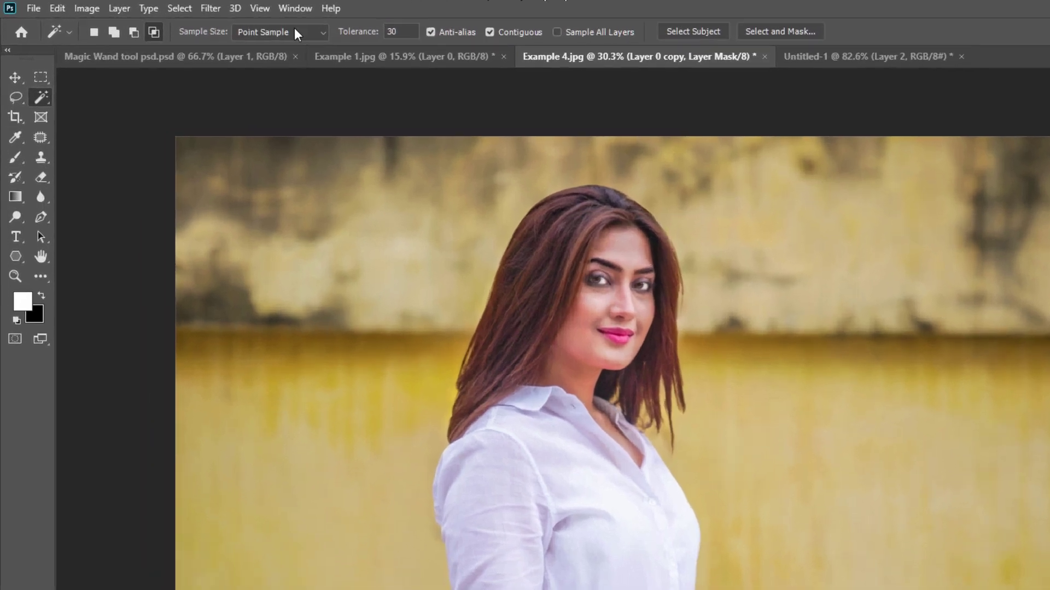
View the Magic Wand's Sample Size options and try a tolerance of 255
{"action": "left_click", "coordinate": [211, 21]}
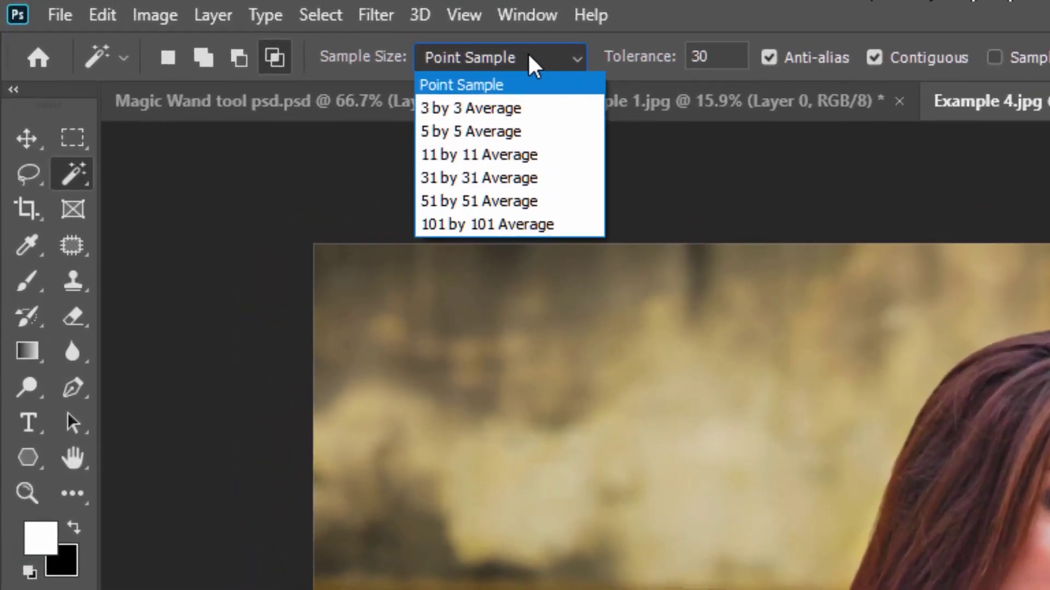
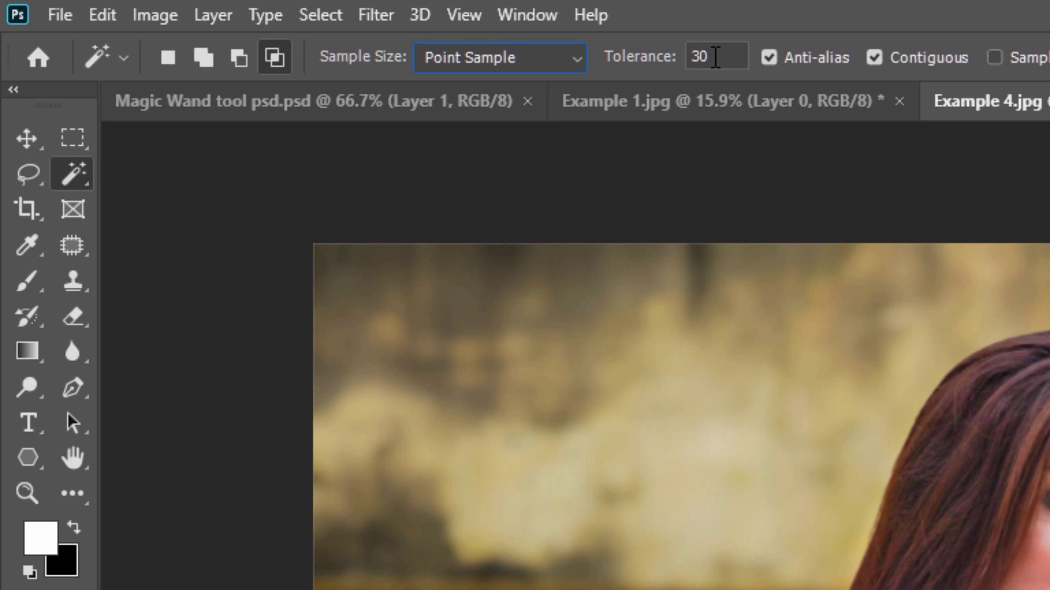
{"action": "left_click", "coordinate": [732, 61]}
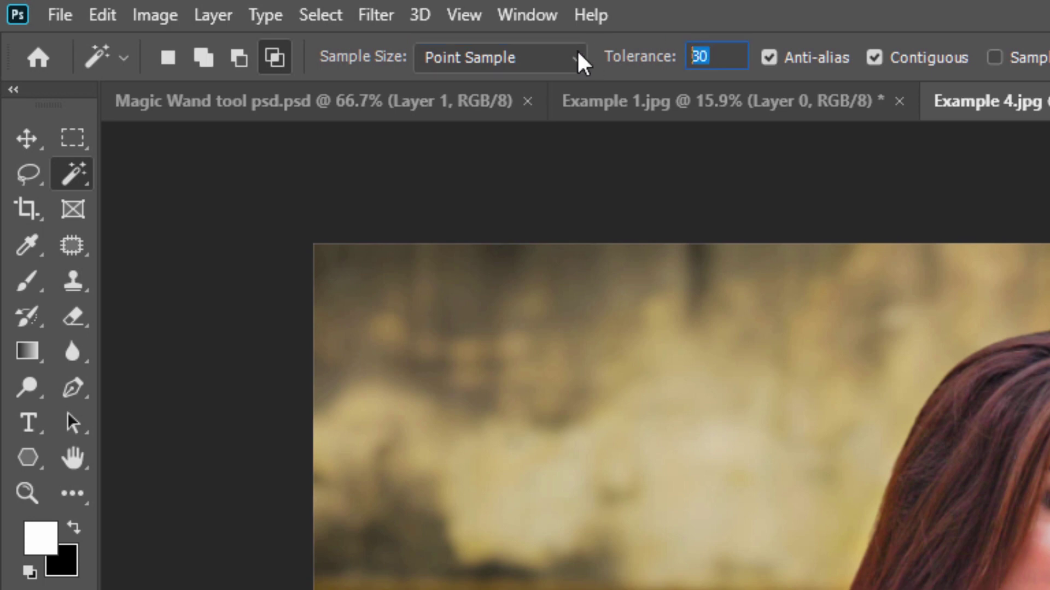
{"action": "type", "text": "32255"}
{"action": "key", "text": "BackSpace"}
{"action": "key", "text": "BackSpace"}
{"action": "key", "text": "BackSpace"}
{"action": "key", "text": "BackSpace"}
{"action": "key", "text": "BackSpace"}
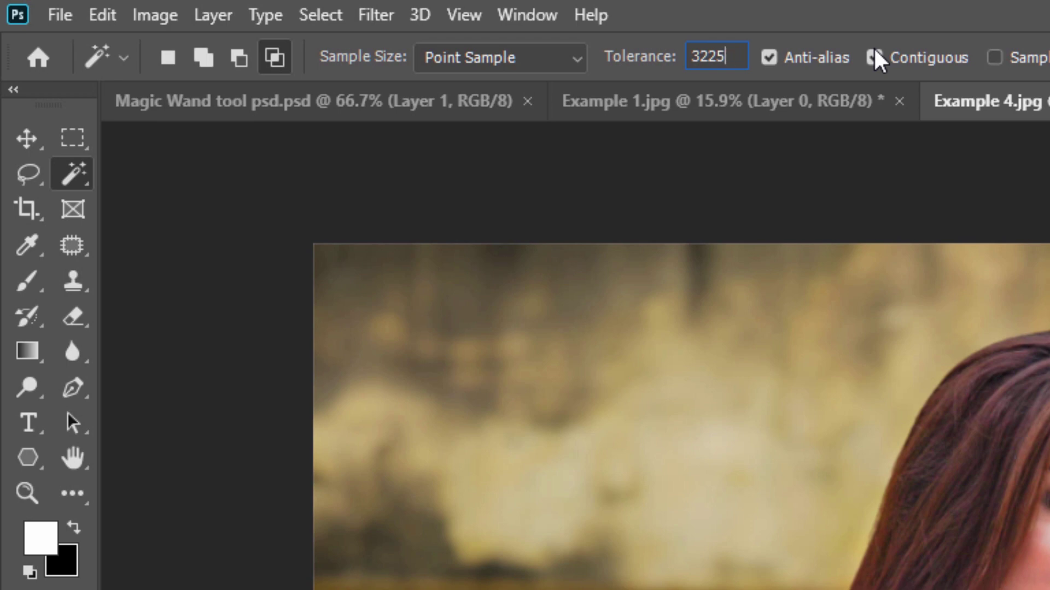
{"action": "type", "text": "255"}
Try a Magic Wand tolerance of 50 and set it to 30 instead
{"action": "key", "text": "ctrl+a"}
{"action": "type", "text": "50"}
{"action": "key", "text": "BackSpace"}
{"action": "key", "text": "BackSpace"}
{"action": "type", "text": "30"}
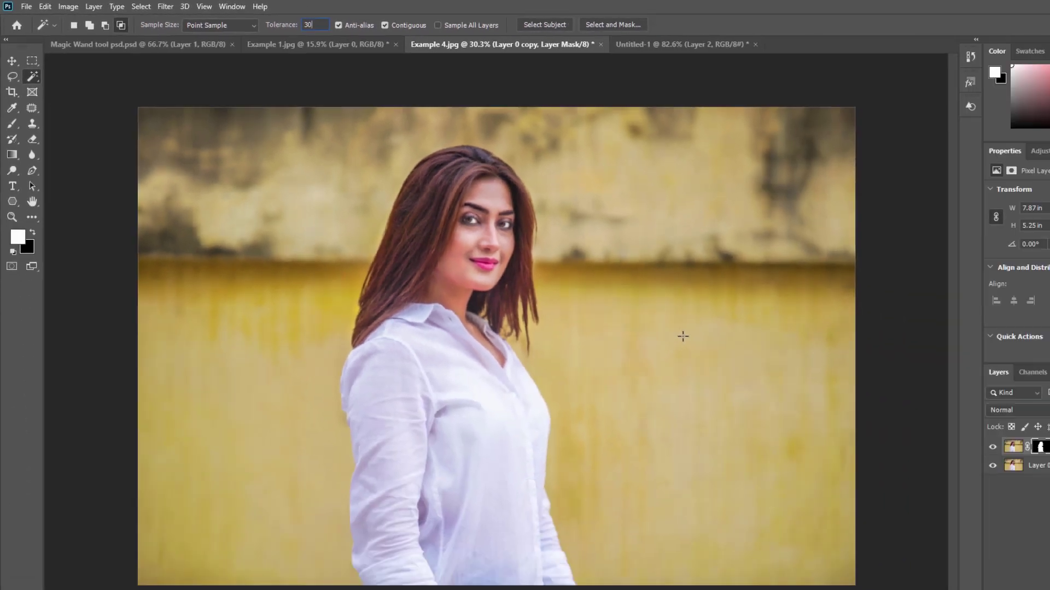
Try selecting the lower wall right of the woman at tolerance 30 and again at tolerance 50, clearing the selection after each try
{"action": "left_click", "coordinate": [620, 305]}
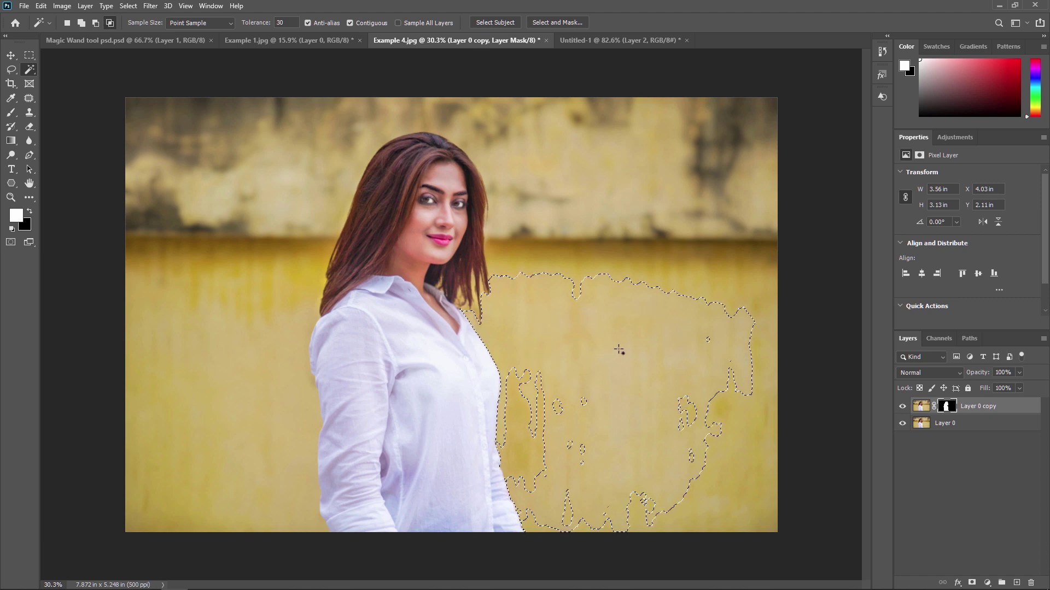
{"action": "left_click", "coordinate": [282, 23]}
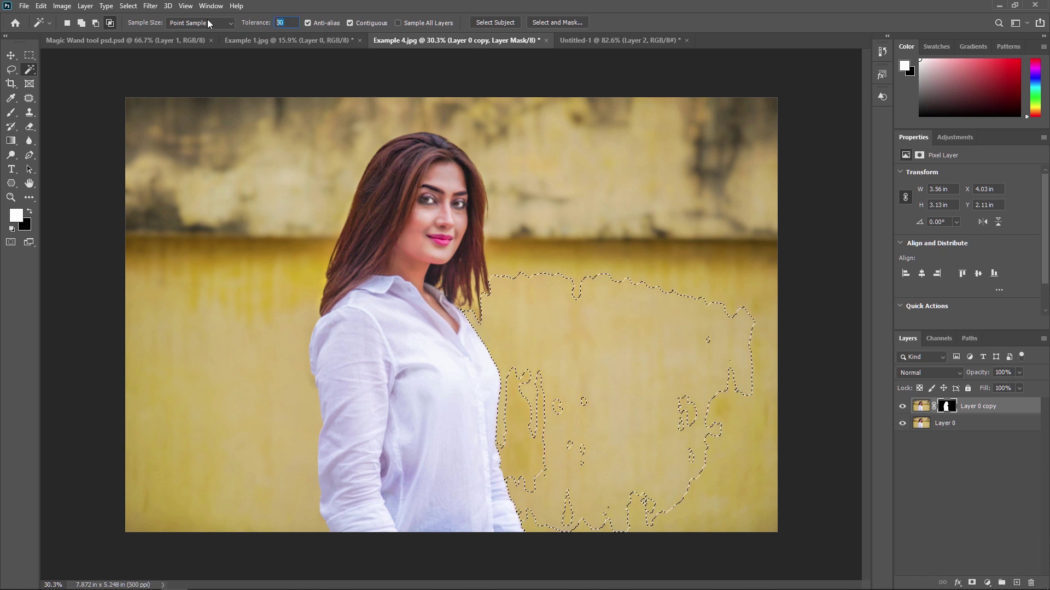
{"action": "type", "text": "50"}
{"action": "key", "text": "ctrl+d"}
{"action": "left_click", "coordinate": [637, 356]}
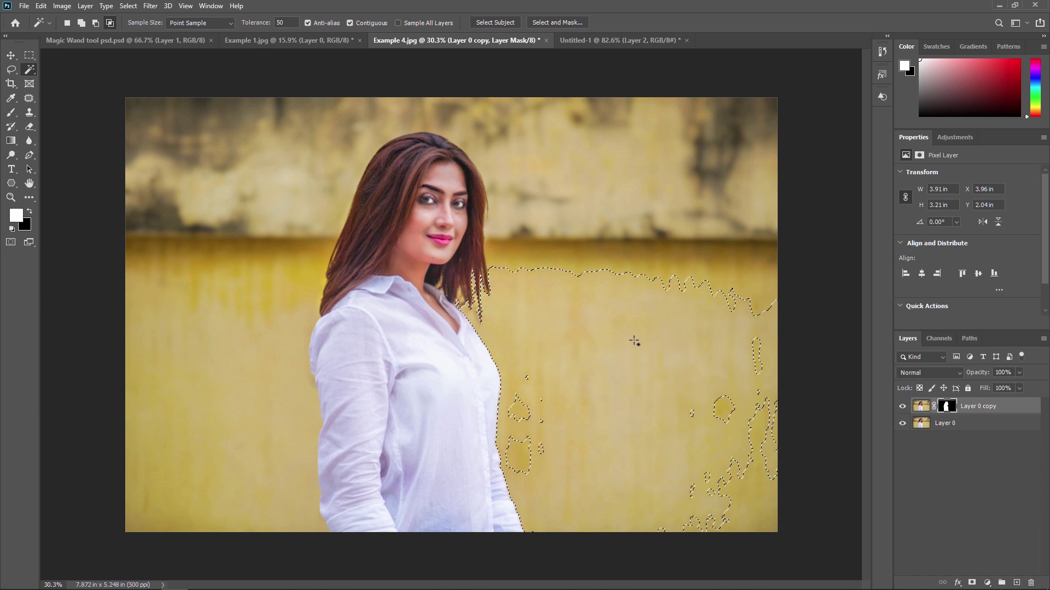
{"action": "key", "text": "ctrl+d"}
Try selecting the wall right of the woman with a tolerance of 80, then clear the selection
{"action": "left_click", "coordinate": [288, 22]}
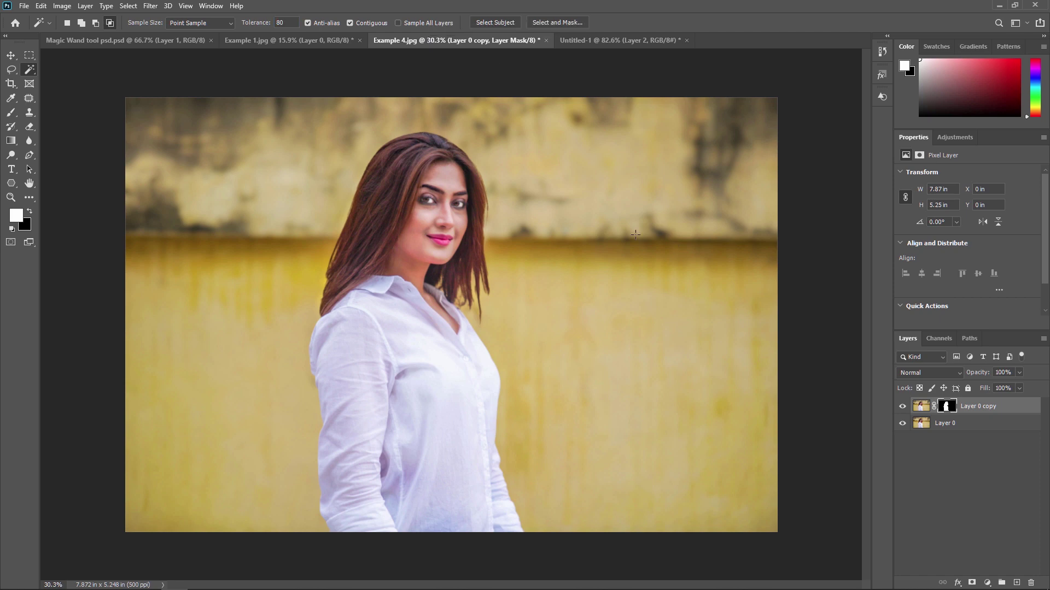
{"action": "left_click", "coordinate": [621, 299]}
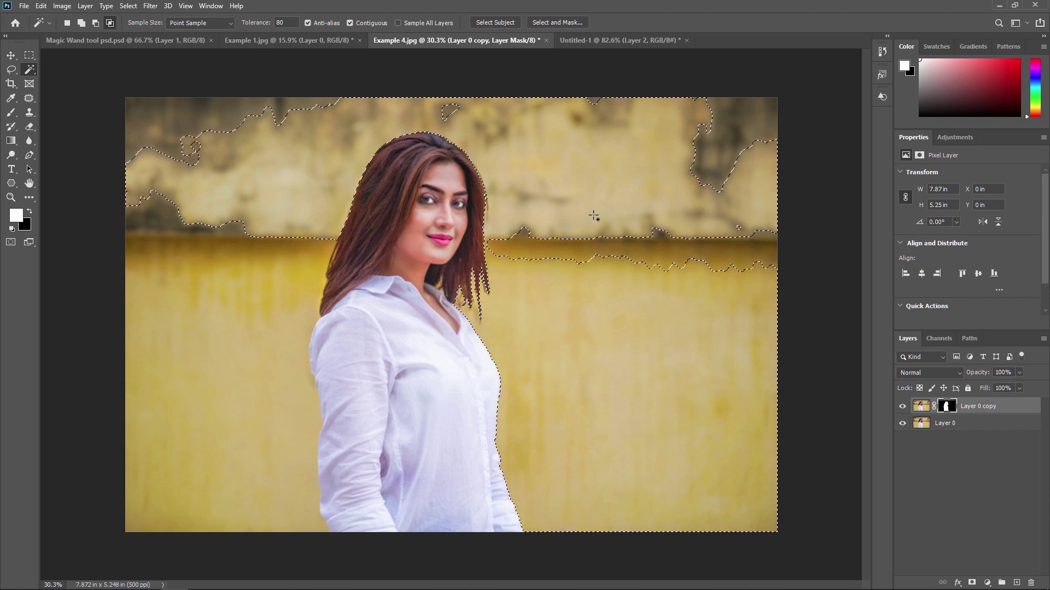
{"action": "key", "text": "ctrl+d"}
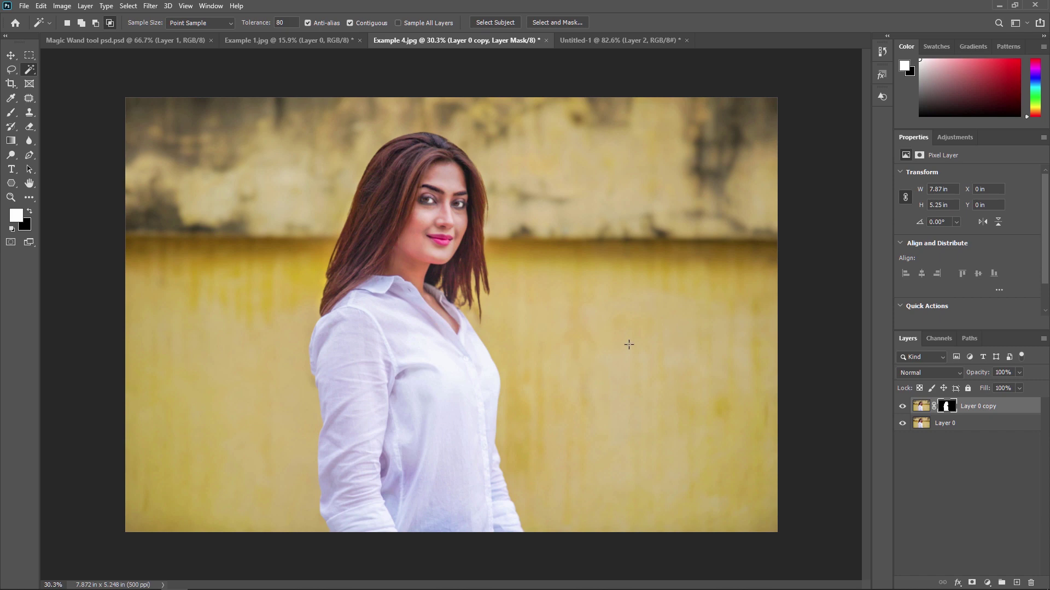
Set the Magic Wand tolerance to 50, test it on the lower wall right of the woman and clear the selection
{"action": "double_click", "coordinate": [281, 22]}
{"action": "type", "text": "30"}
{"action": "type", "text": "50"}
{"action": "left_click", "coordinate": [658, 422]}
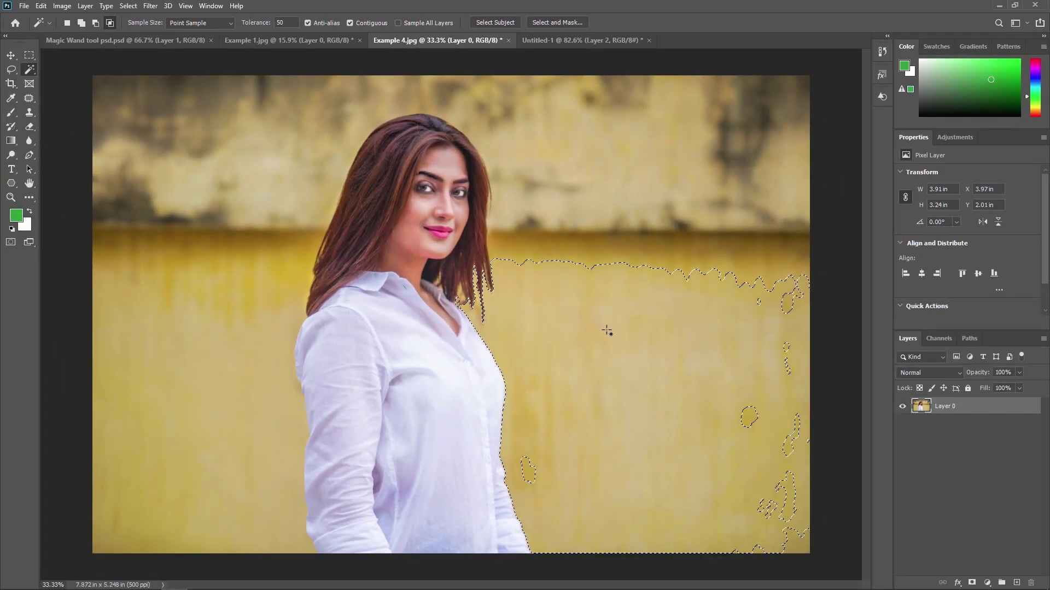
{"action": "key", "text": "ctrl+d"}
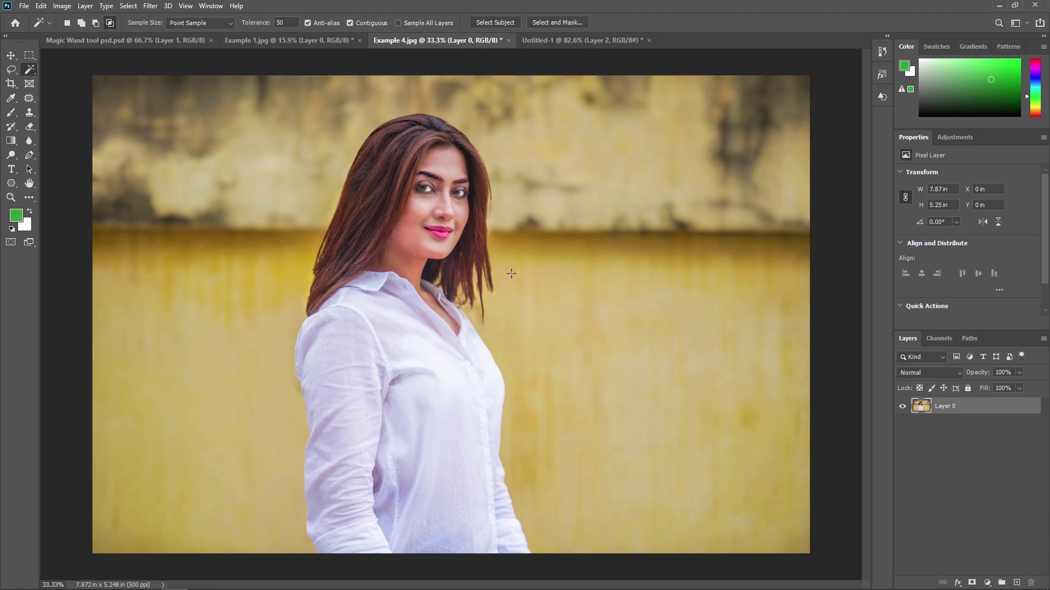
Set the Magic Wand to New Selection mode and select the lower wall right of the woman
{"action": "right_click", "coordinate": [11, 69]}
{"action": "left_click", "coordinate": [85, 89]}
{"action": "left_click", "coordinate": [708, 441]}
{"action": "key", "text": "ctrl+d"}
{"action": "left_click", "coordinate": [70, 21]}
{"action": "left_click", "coordinate": [711, 413]}
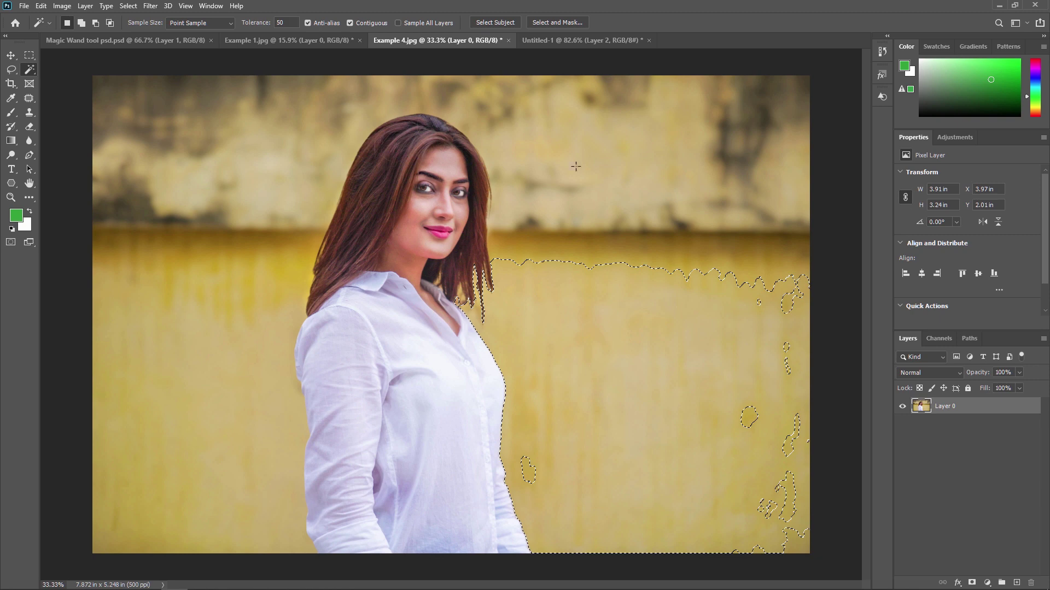
In Add to Selection mode, add the upper wall, the lower wall left of the woman and the unselected patches at the photo's upper left
{"action": "left_click", "coordinate": [80, 23]}
{"action": "left_click", "coordinate": [579, 197]}
{"action": "left_click", "coordinate": [200, 358]}
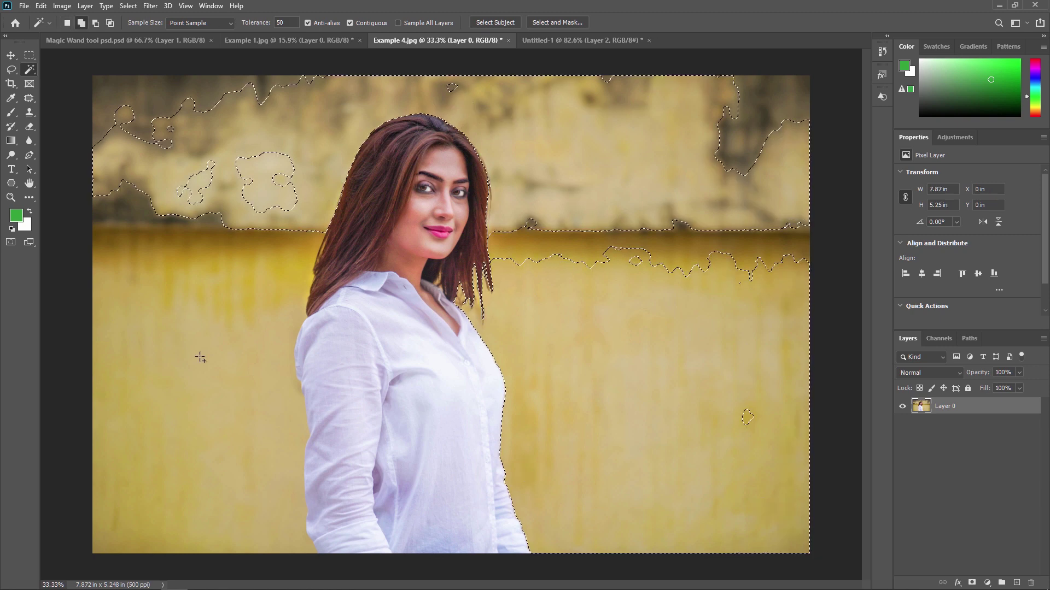
{"action": "left_click", "coordinate": [212, 265]}
{"action": "left_click", "coordinate": [104, 109]}
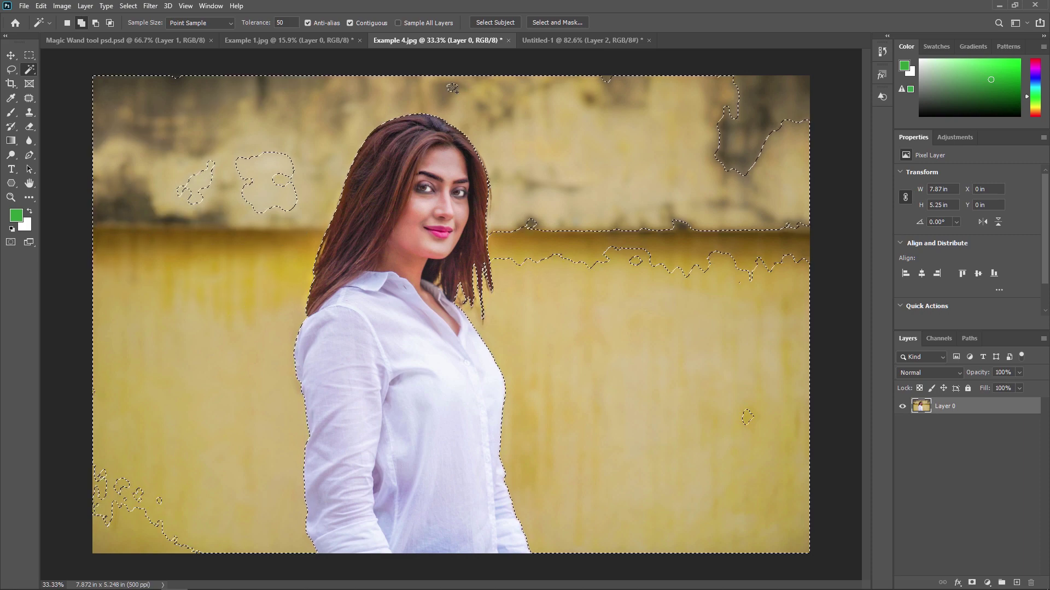
{"action": "left_click", "coordinate": [252, 191]}
{"action": "left_click", "coordinate": [558, 247]}
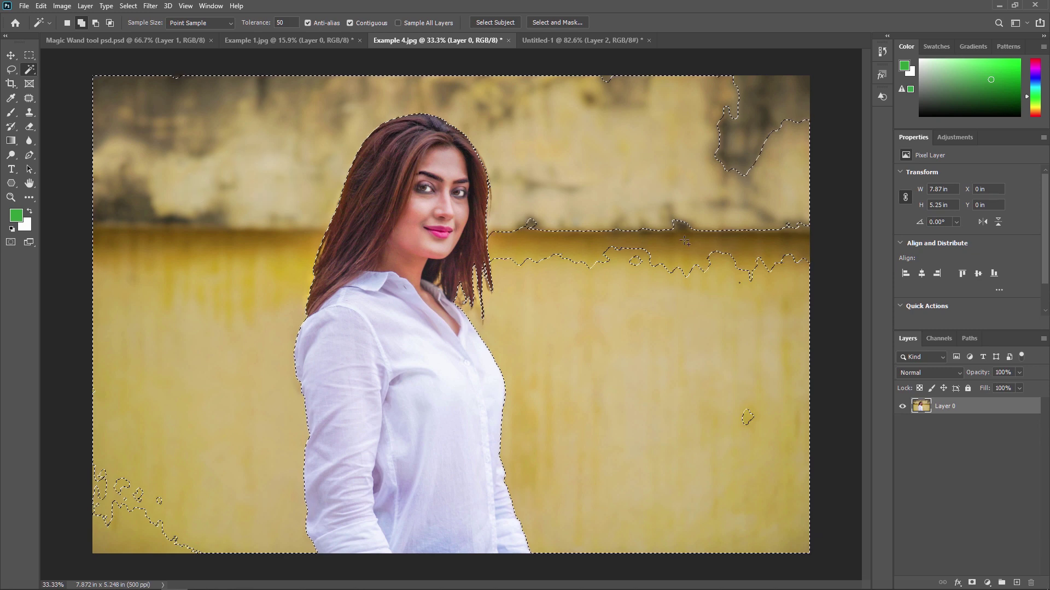
Add the dark wall band, the upper-right corner and the small leftover patches to complete the background selection
{"action": "left_click", "coordinate": [684, 262]}
{"action": "left_click", "coordinate": [781, 104]}
{"action": "left_click", "coordinate": [533, 223]}
{"action": "left_click", "coordinate": [799, 225]}
{"action": "left_click", "coordinate": [747, 417]}
{"action": "scroll", "coordinate": [773, 445], "scroll_direction": "up", "scroll_amount": 2}
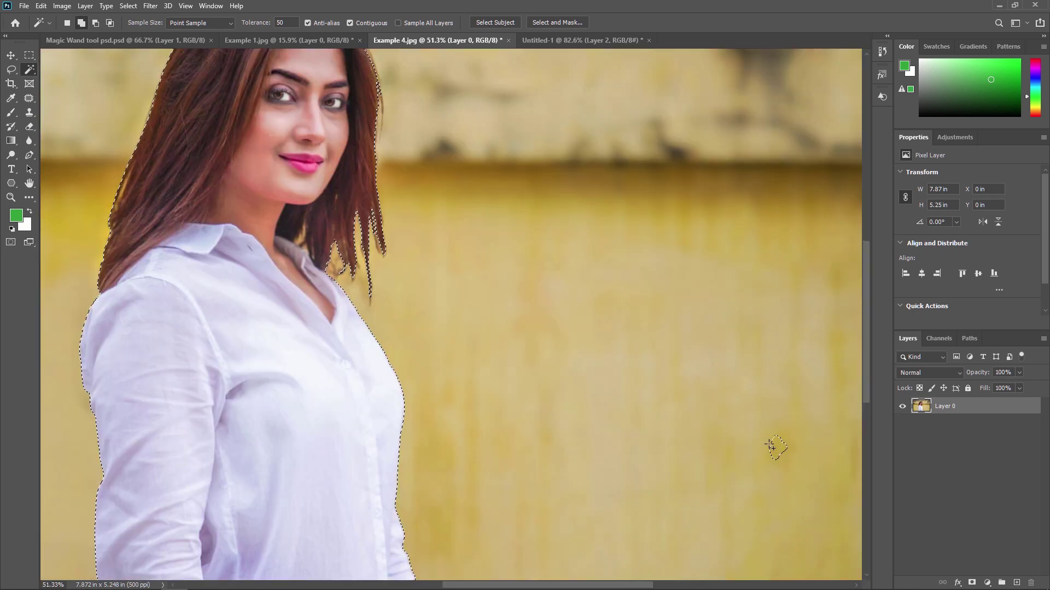
{"action": "scroll", "coordinate": [478, 269], "scroll_direction": "down", "scroll_amount": 2}
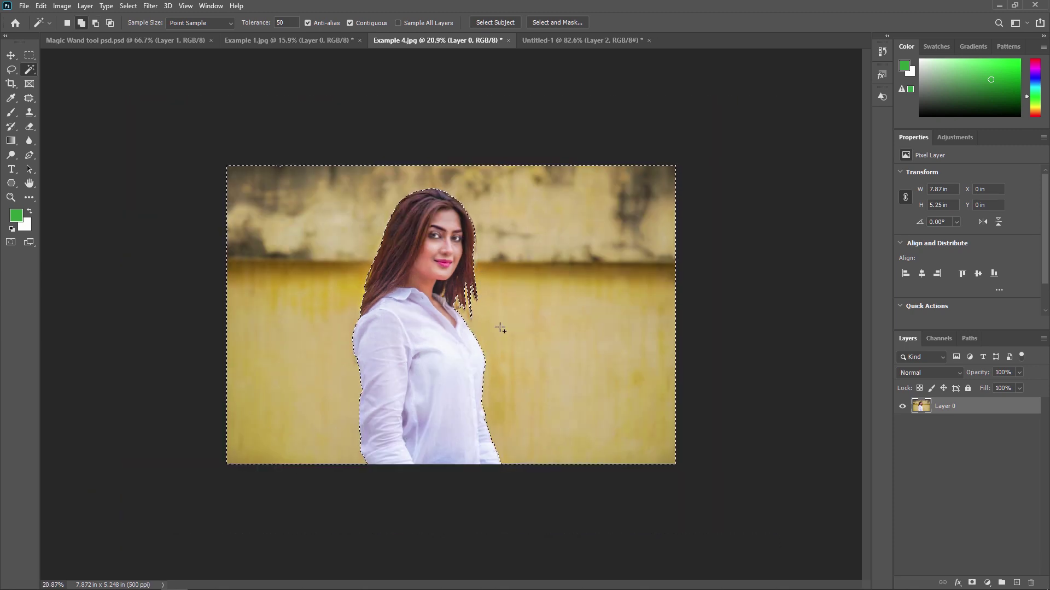
Delete the selected wall background, clear the selection and undo both changes
{"action": "key", "text": "Delete"}
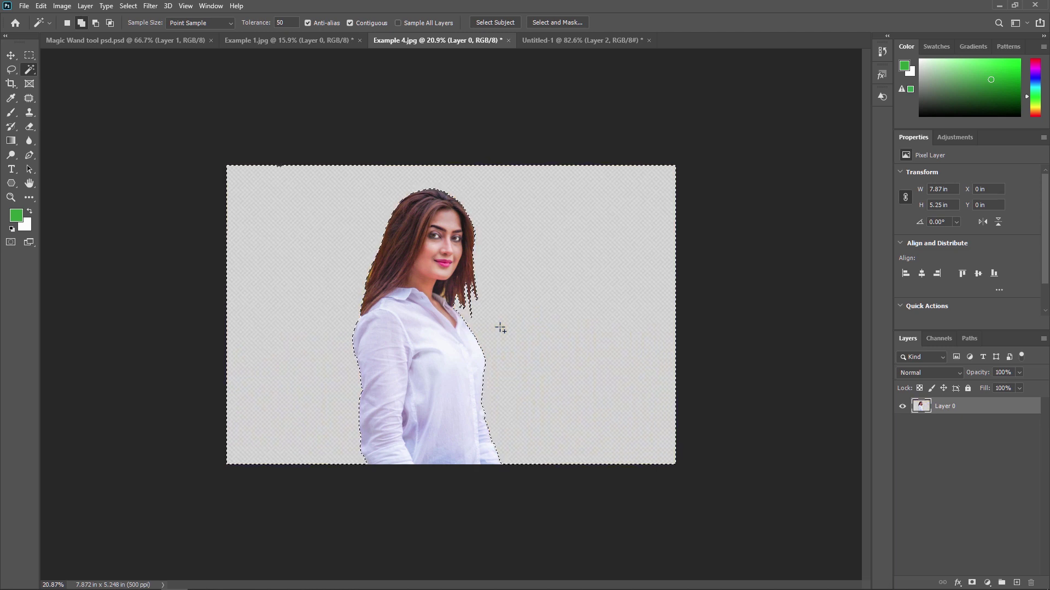
{"action": "key", "text": "ctrl+d"}
{"action": "key", "text": "ctrl+z"}
{"action": "key", "text": "ctrl+z"}
Add a Hue/Saturation adjustment layer for the selected background and set its saturation to -100
{"action": "left_click", "coordinate": [987, 583]}
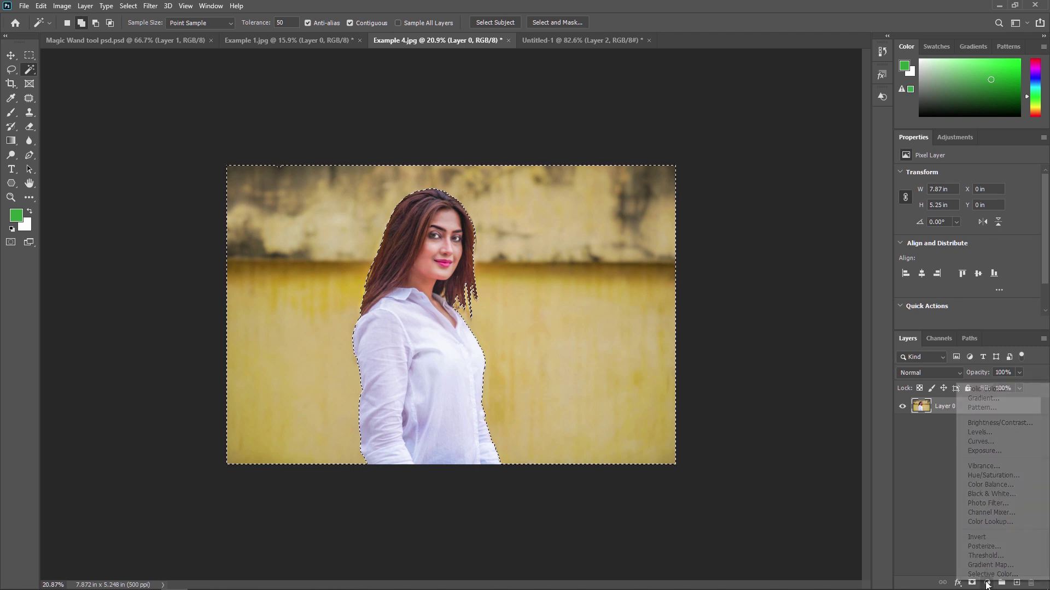
{"action": "left_click", "coordinate": [992, 475]}
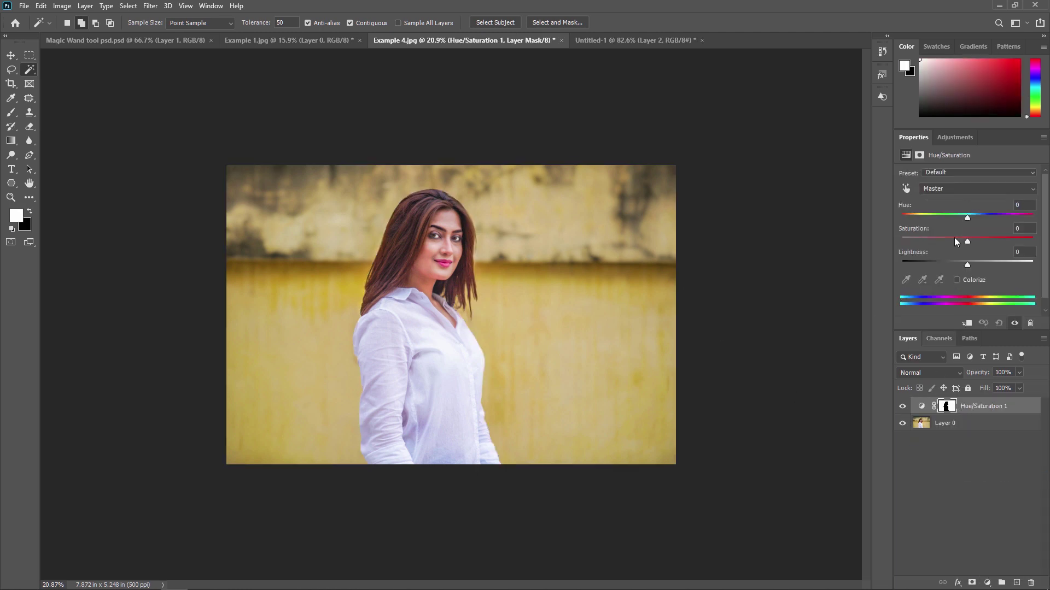
{"action": "left_click_drag", "start_coordinate": [966, 241], "coordinate": [887, 244]}
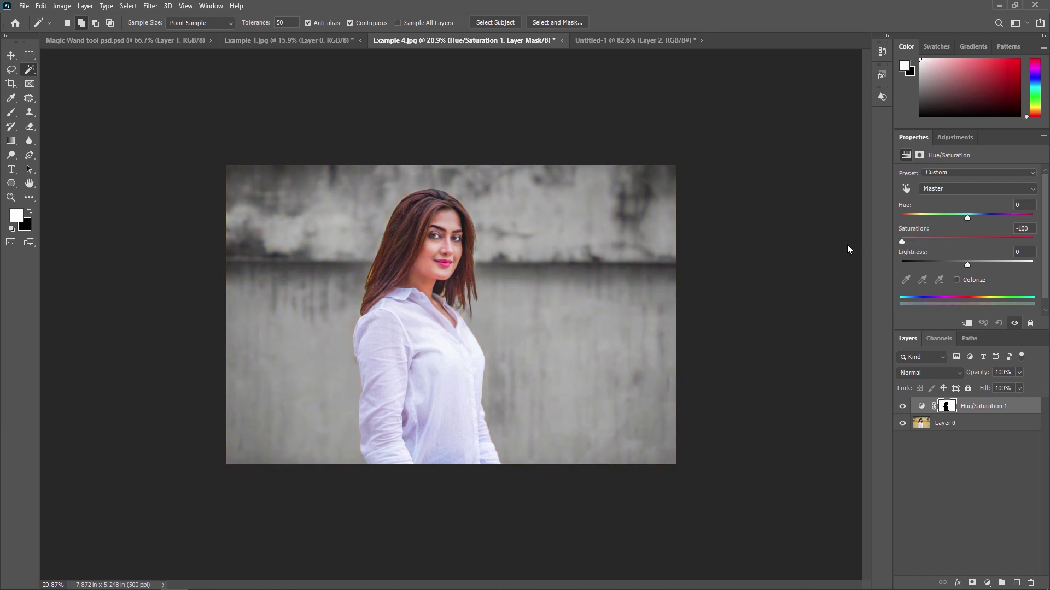
Colorize the background through the Hue/Saturation adjustment with a hue of 315 and a lightness of +16
{"action": "left_click_drag", "start_coordinate": [984, 268], "coordinate": [1033, 268]}
{"action": "left_click", "coordinate": [973, 218]}
{"action": "left_click_drag", "start_coordinate": [1025, 218], "coordinate": [1042, 246]}
{"action": "left_click_drag", "start_coordinate": [922, 218], "coordinate": [979, 266]}
{"action": "left_click", "coordinate": [956, 280]}
{"action": "left_click_drag", "start_coordinate": [947, 218], "coordinate": [1002, 219]}
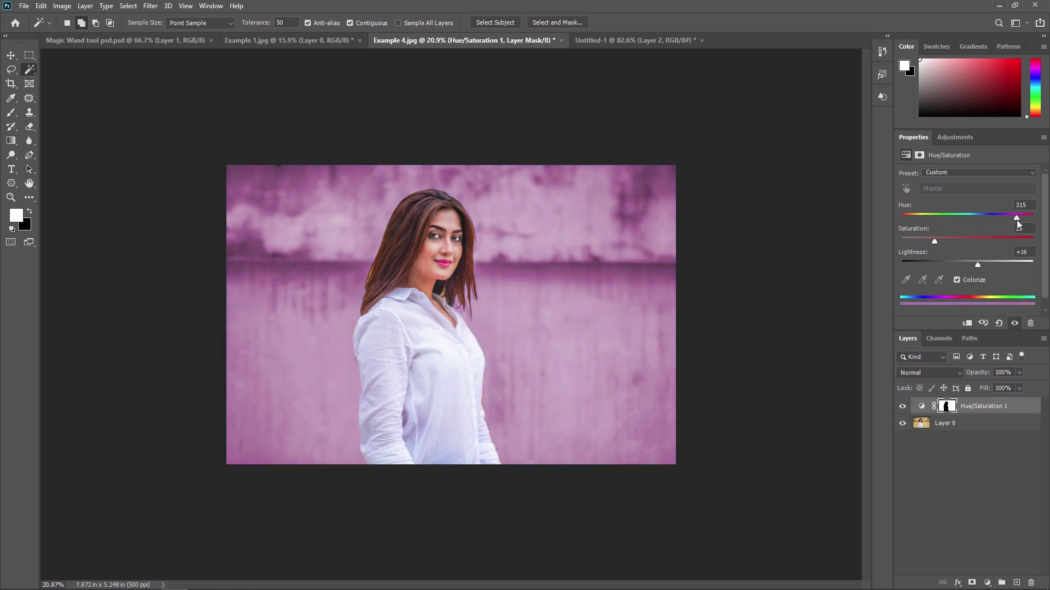